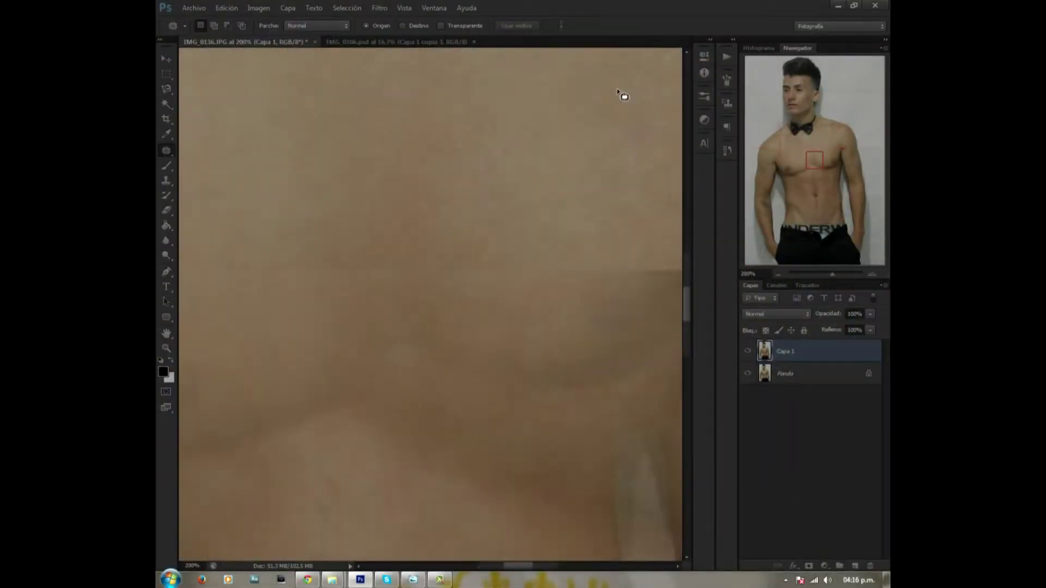
Pan across the face to check the eyes, eyebrows and nose for blemishes
{"action": "scroll", "coordinate": [324, 250], "scroll_direction": "down", "scroll_amount": 2}
{"action": "scroll", "coordinate": [341, 276], "scroll_direction": "up", "scroll_amount": 1}
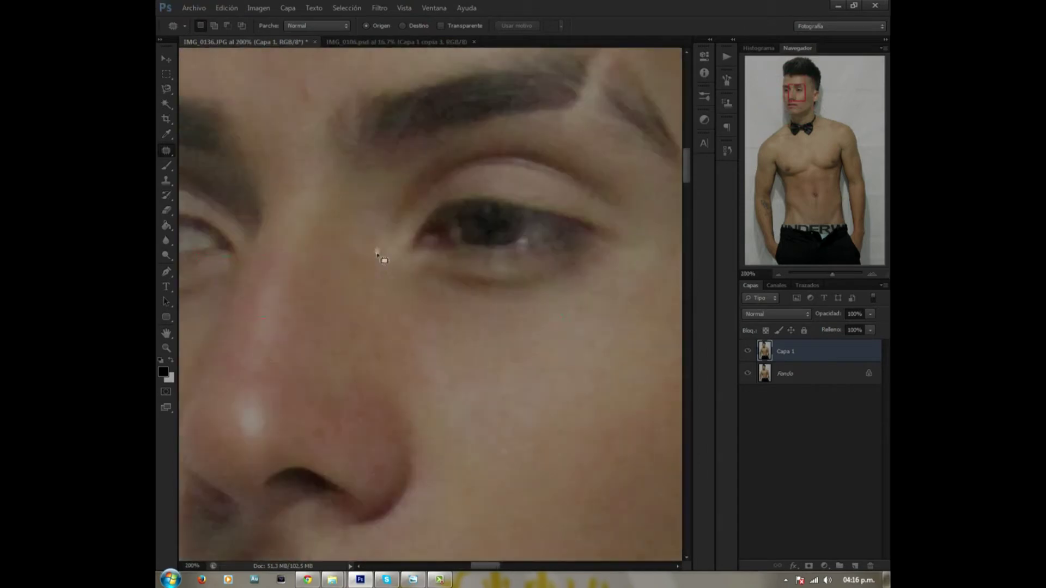
{"action": "mouse_move", "coordinate": [361, 269]}
{"action": "left_mouse_down"}
{"action": "mouse_move", "coordinate": [456, 311]}
{"action": "mouse_move", "coordinate": [416, 197]}
{"action": "left_mouse_up"}
{"action": "left_click_drag", "start_coordinate": [507, 488], "coordinate": [467, 325]}
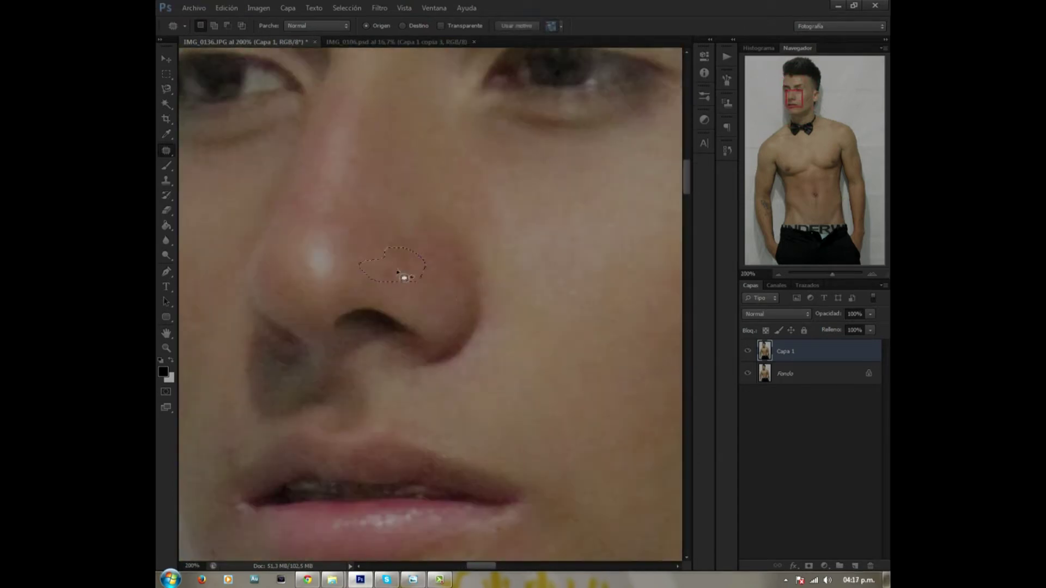
{"action": "scroll", "coordinate": [408, 205], "scroll_direction": "up", "scroll_amount": 2}
{"action": "scroll", "coordinate": [497, 226], "scroll_direction": "right", "scroll_amount": 3}
{"action": "scroll", "coordinate": [427, 236], "scroll_direction": "down", "scroll_amount": 3}
{"action": "scroll", "coordinate": [642, 275], "scroll_direction": "down", "scroll_amount": 1}
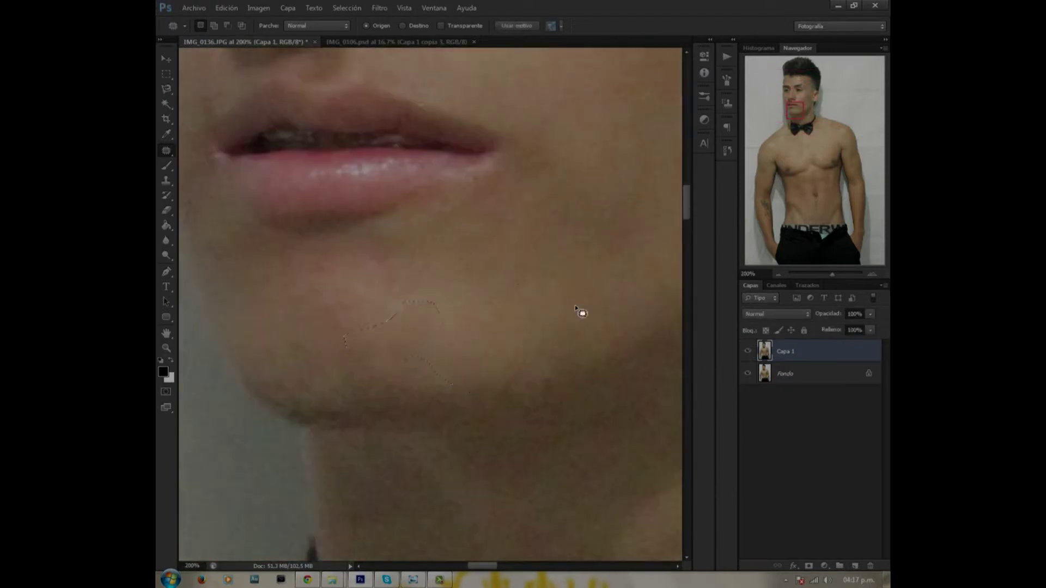
Patch a chin blemish onto clean skin on Capa 1 with the Patch tool
{"action": "left_click_drag", "start_coordinate": [357, 320], "coordinate": [501, 367]}
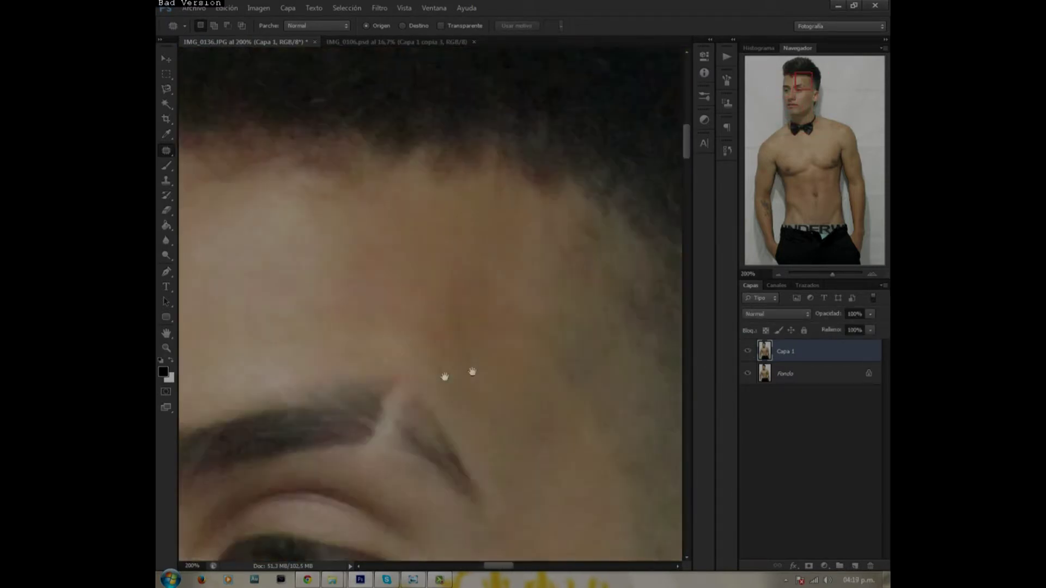
{"action": "scroll", "coordinate": [444, 376], "scroll_direction": "down", "scroll_amount": 3}
{"action": "scroll", "coordinate": [521, 275], "scroll_direction": "down", "scroll_amount": 3}
{"action": "scroll", "coordinate": [541, 270], "scroll_direction": "down", "scroll_amount": 3}
{"action": "scroll", "coordinate": [591, 415], "scroll_direction": "down", "scroll_amount": 3}
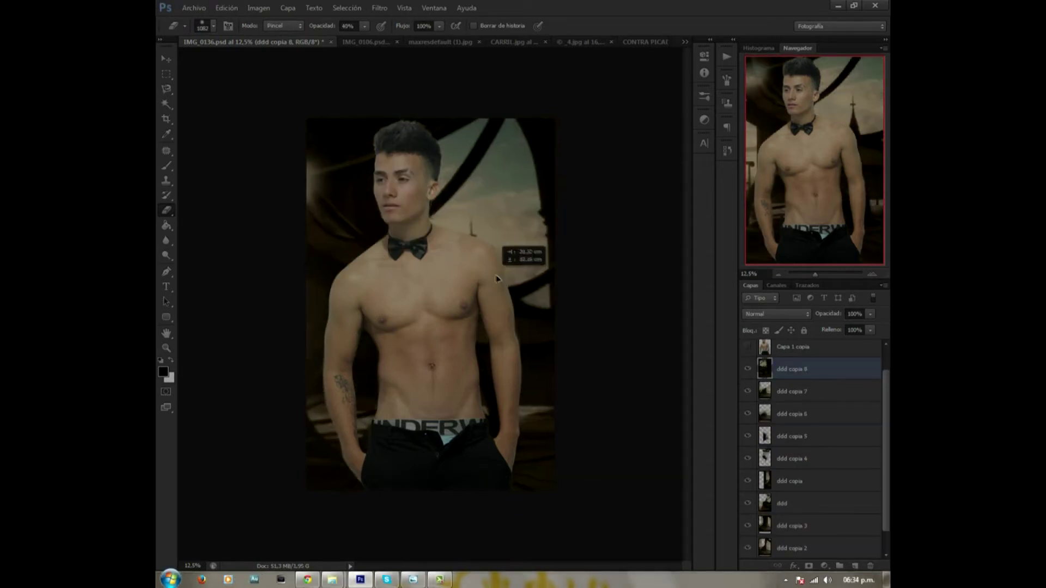
Erase the dark left and right edges of the top ddd copies at 100% to reveal sky
{"action": "mouse_move", "coordinate": [365, 278]}
{"action": "left_mouse_down"}
{"action": "mouse_move", "coordinate": [343, 511]}
{"action": "mouse_move", "coordinate": [452, 456]}
{"action": "mouse_move", "coordinate": [553, 320]}
{"action": "mouse_move", "coordinate": [546, 265]}
{"action": "left_mouse_up"}
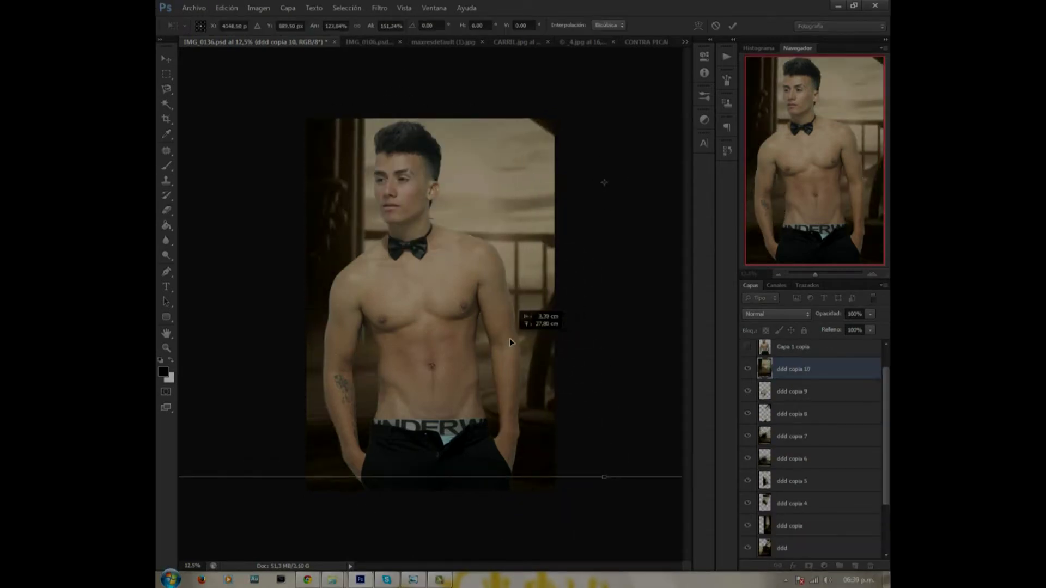
{"action": "left_click_drag", "start_coordinate": [343, 125], "coordinate": [315, 278]}
{"action": "key", "text": "0"}
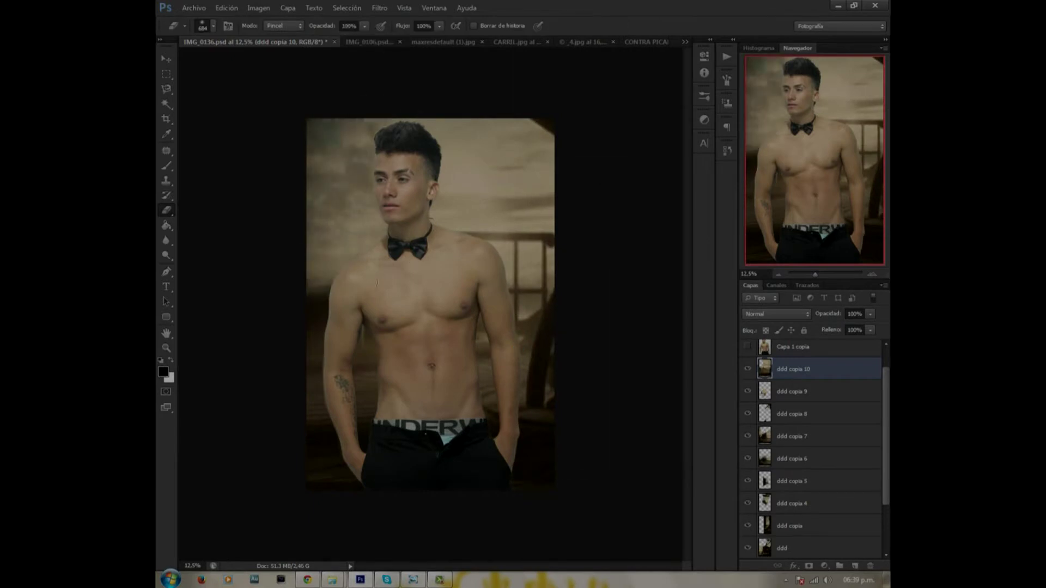
{"action": "left_click_drag", "start_coordinate": [321, 125], "coordinate": [322, 337]}
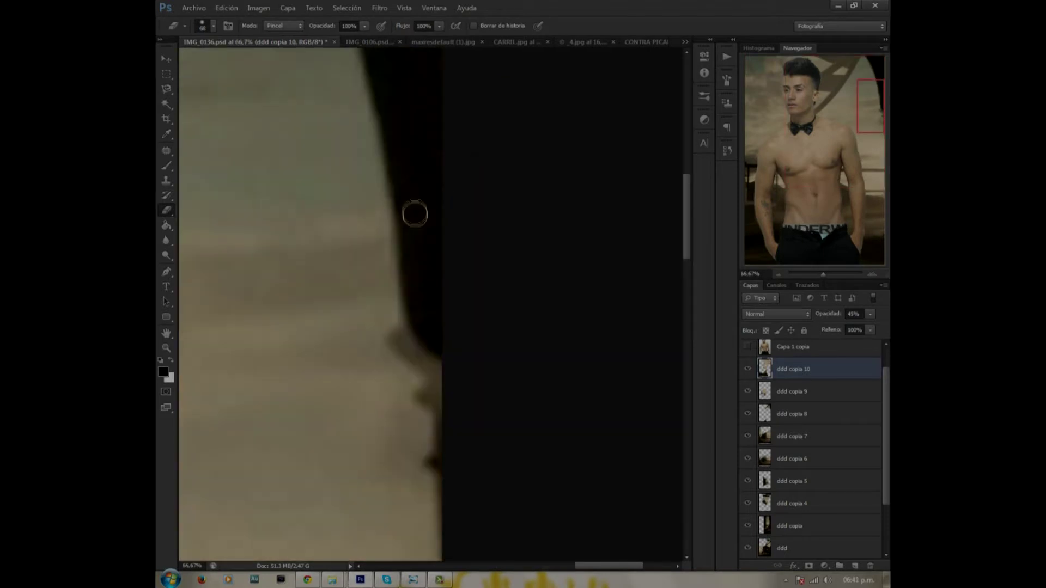
{"action": "key", "text": "Return"}
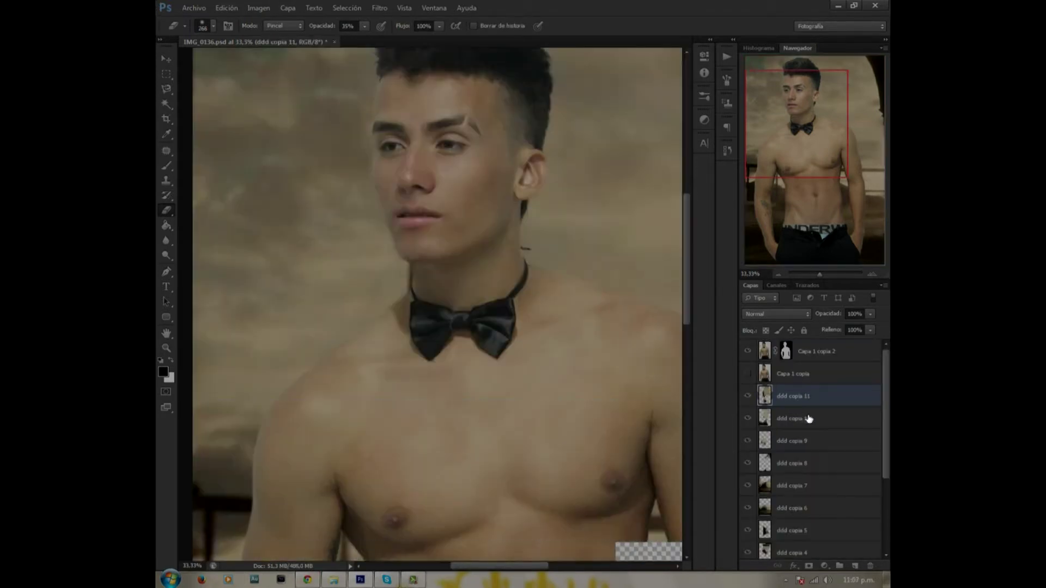
Merge the selected ddd background copies, including ddd copia 6, into one layer
{"action": "left_click", "coordinate": [793, 509], "text": "ctrl"}
{"action": "scroll", "coordinate": [790, 518], "scroll_direction": "down", "scroll_amount": 3}
{"action": "key", "text": "ctrl+e"}
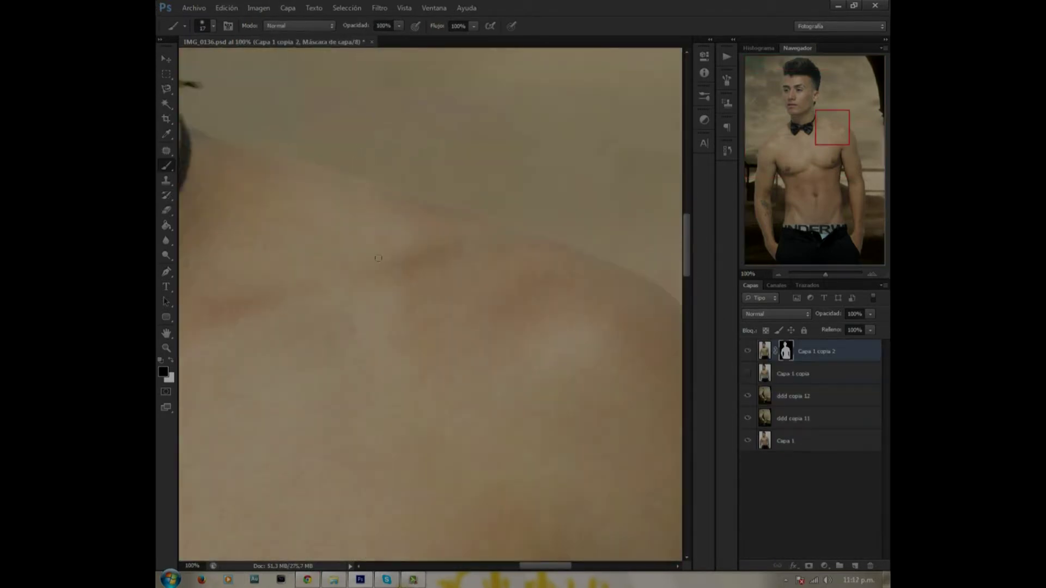
Check the brush size and hardness, then inspect the mask edges around the man
{"action": "right_click", "coordinate": [523, 239]}
{"action": "key", "text": "Escape"}
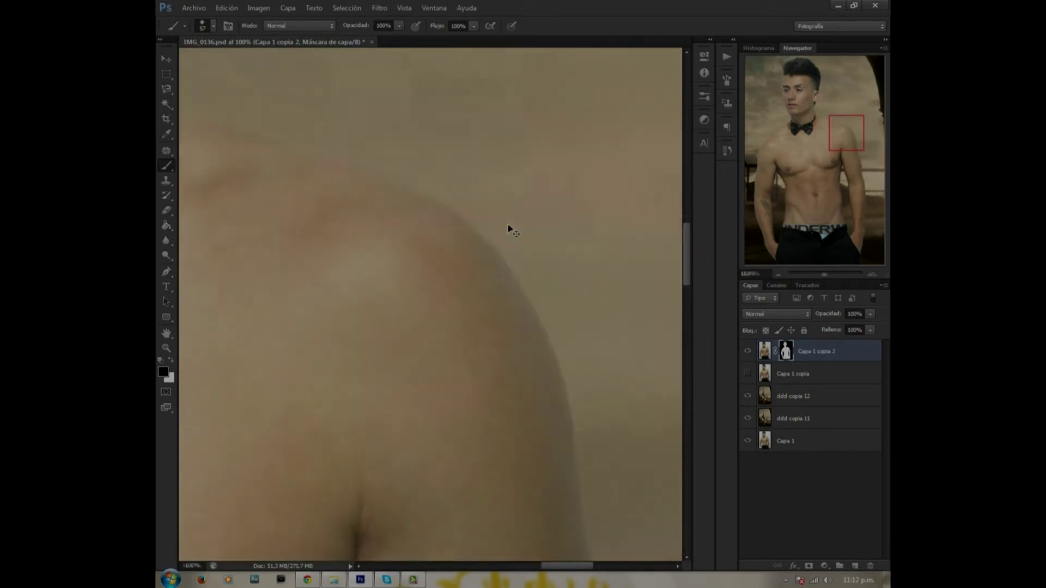
{"action": "scroll", "coordinate": [522, 239], "scroll_direction": "up", "scroll_amount": 2}
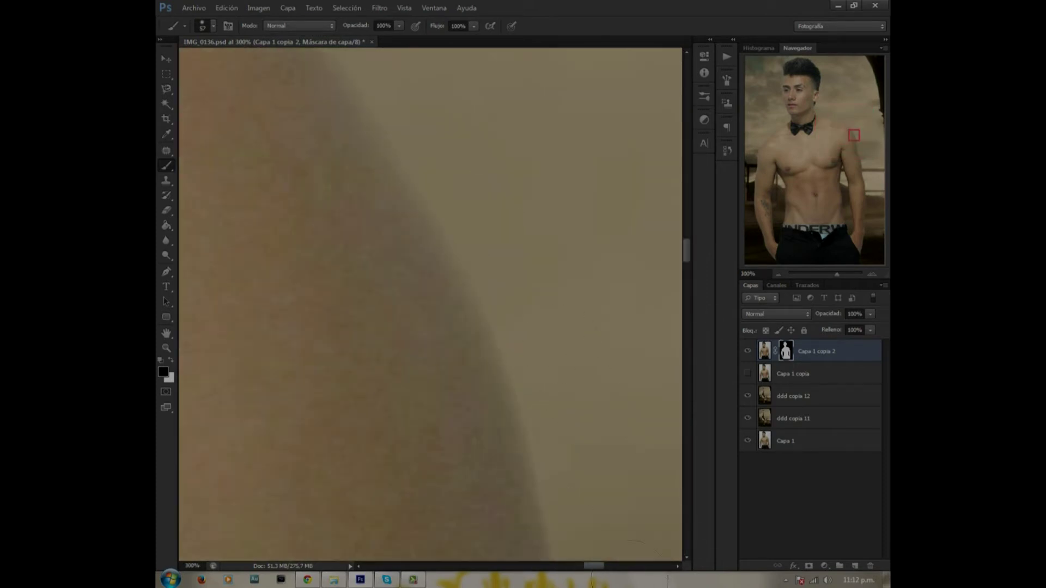
{"action": "scroll", "coordinate": [504, 173], "scroll_direction": "down", "scroll_amount": 3}
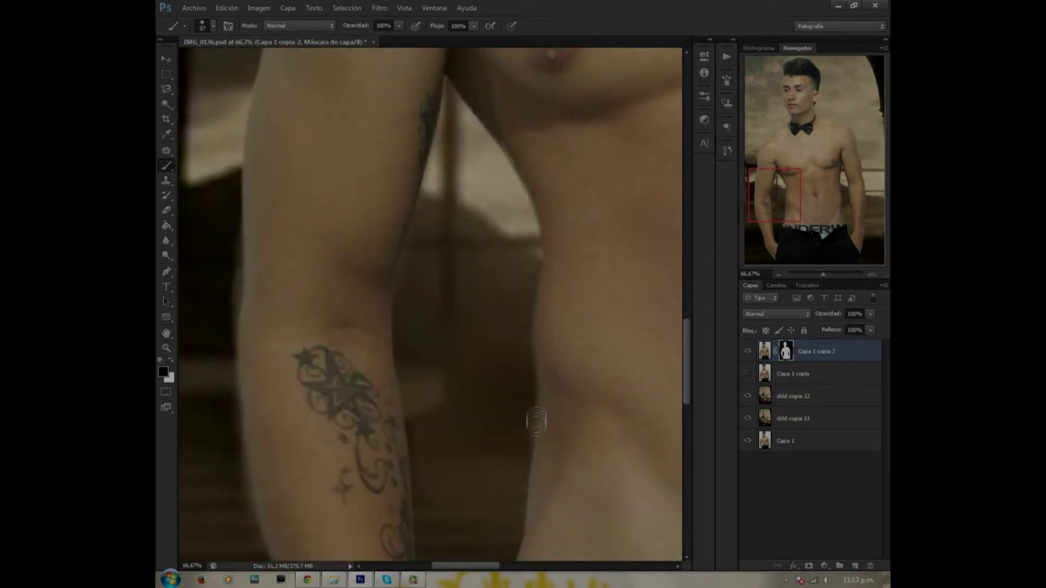
{"action": "scroll", "coordinate": [536, 403], "scroll_direction": "up", "scroll_amount": 1}
{"action": "scroll", "coordinate": [341, 430], "scroll_direction": "down", "scroll_amount": 5}
{"action": "scroll", "coordinate": [367, 429], "scroll_direction": "down", "scroll_amount": 5}
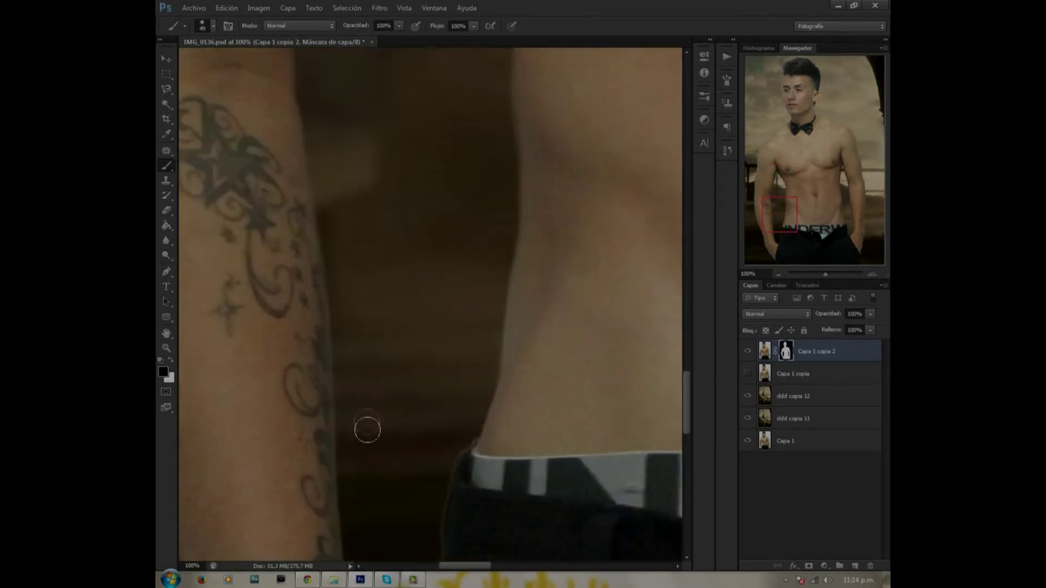
{"action": "scroll", "coordinate": [336, 133], "scroll_direction": "down", "scroll_amount": 5}
{"action": "scroll", "coordinate": [389, 355], "scroll_direction": "up", "scroll_amount": 5}
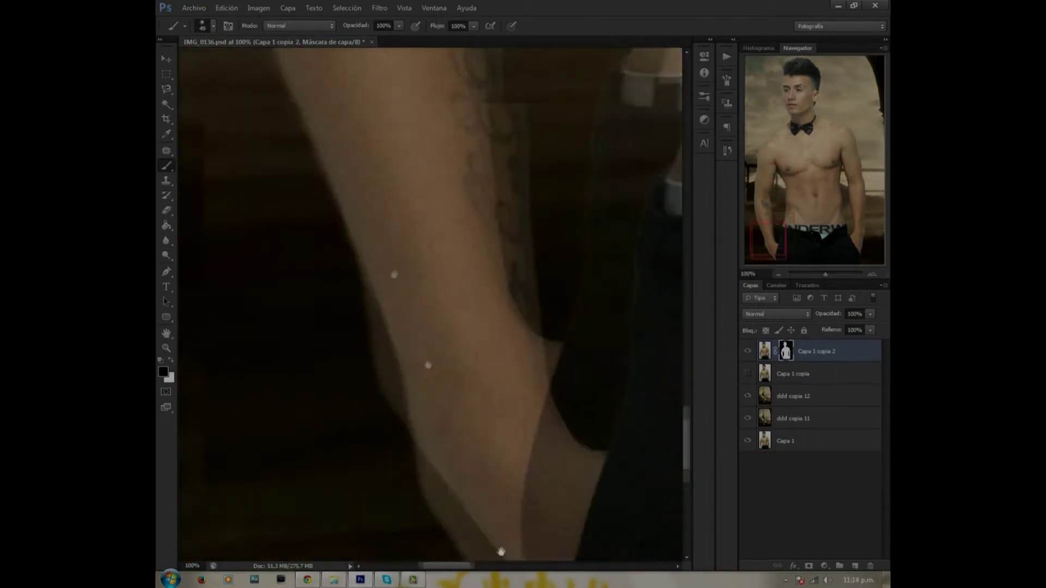
{"action": "scroll", "coordinate": [381, 303], "scroll_direction": "up", "scroll_amount": 5}
{"action": "scroll", "coordinate": [364, 270], "scroll_direction": "up", "scroll_amount": 5}
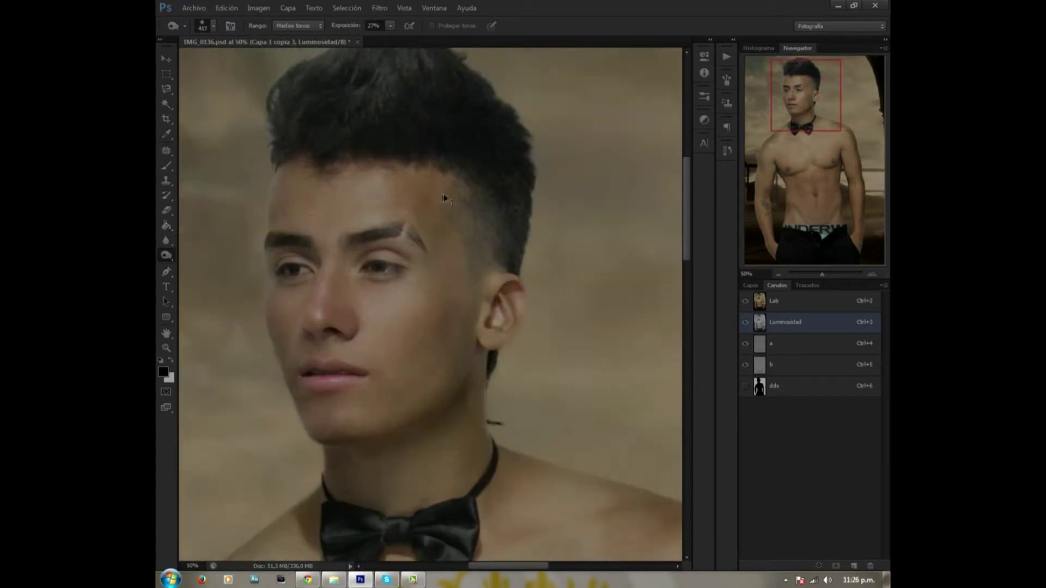
Dodge and burn the bow tie, chest, lips and chin on the Luminosidad channel
{"action": "left_click_drag", "start_coordinate": [360, 527], "coordinate": [399, 238]}
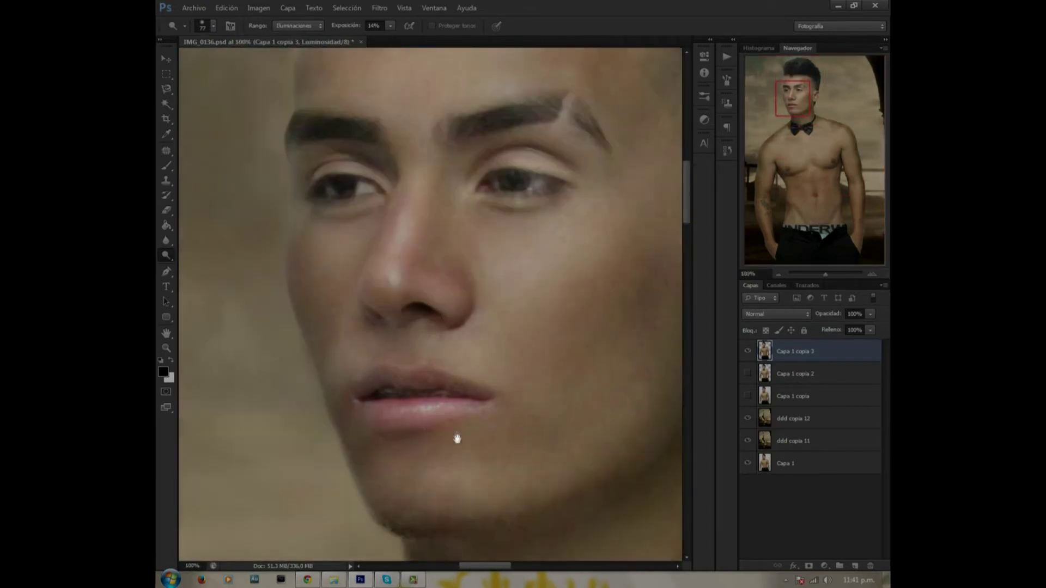
{"action": "left_click_drag", "start_coordinate": [457, 439], "coordinate": [400, 403]}
{"action": "scroll", "coordinate": [561, 328], "scroll_direction": "down", "scroll_amount": 5}
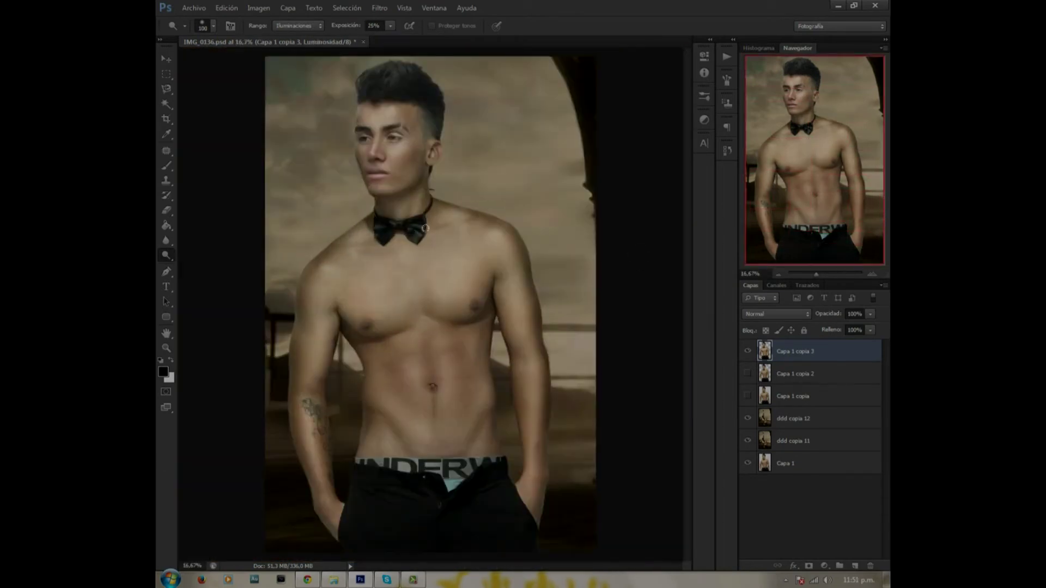
Show Capa 1 copia 2 and tidy skin edges around the shoulder, ear, neck and face
{"action": "left_click", "coordinate": [747, 374]}
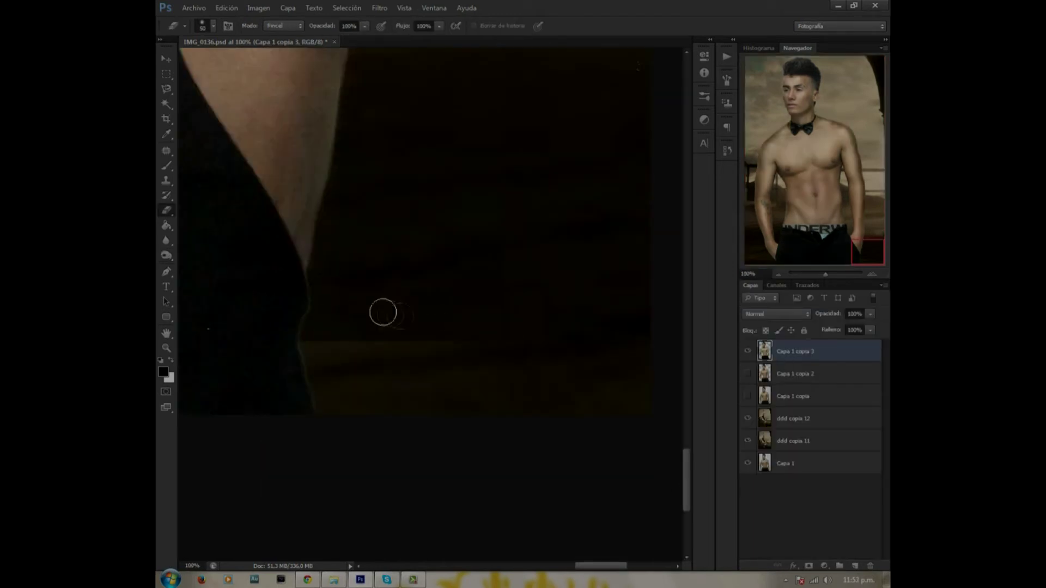
{"action": "scroll", "coordinate": [330, 434], "scroll_direction": "up", "scroll_amount": 5}
{"action": "scroll", "coordinate": [350, 273], "scroll_direction": "up", "scroll_amount": 5}
{"action": "scroll", "coordinate": [362, 264], "scroll_direction": "up", "scroll_amount": 5}
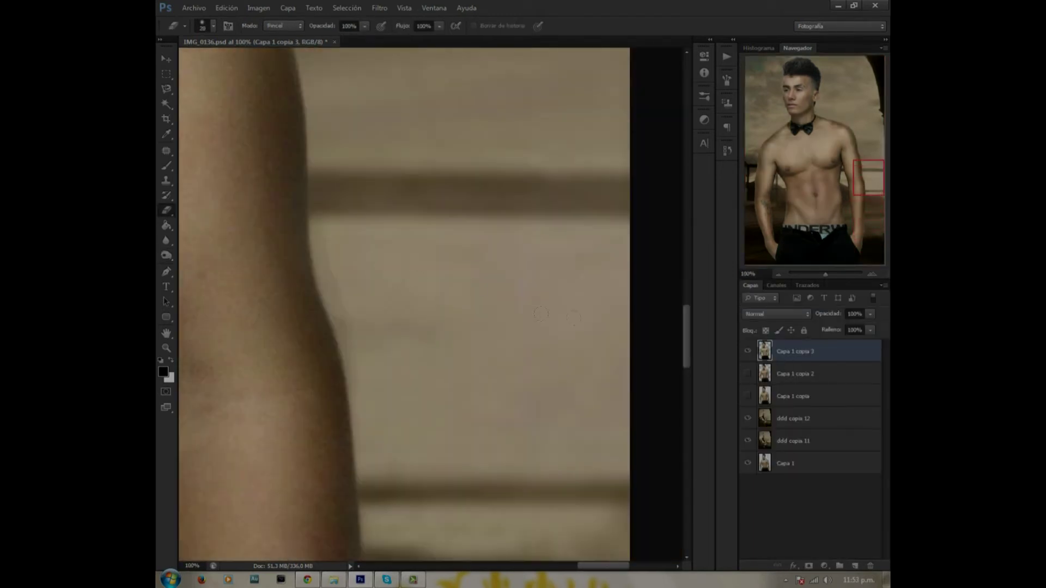
{"action": "mouse_move", "coordinate": [379, 400]}
{"action": "left_mouse_down"}
{"action": "mouse_move", "coordinate": [444, 445]}
{"action": "mouse_move", "coordinate": [452, 550]}
{"action": "left_mouse_up"}
{"action": "left_click_drag", "start_coordinate": [452, 326], "coordinate": [462, 544]}
{"action": "scroll", "coordinate": [373, 186], "scroll_direction": "up", "scroll_amount": 2}
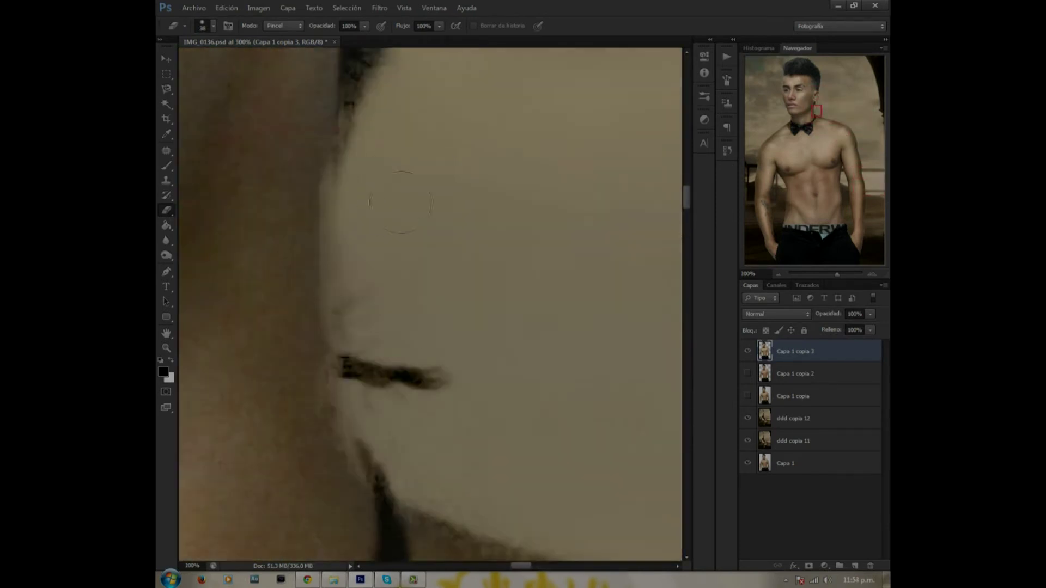
{"action": "scroll", "coordinate": [463, 512], "scroll_direction": "down", "scroll_amount": 5}
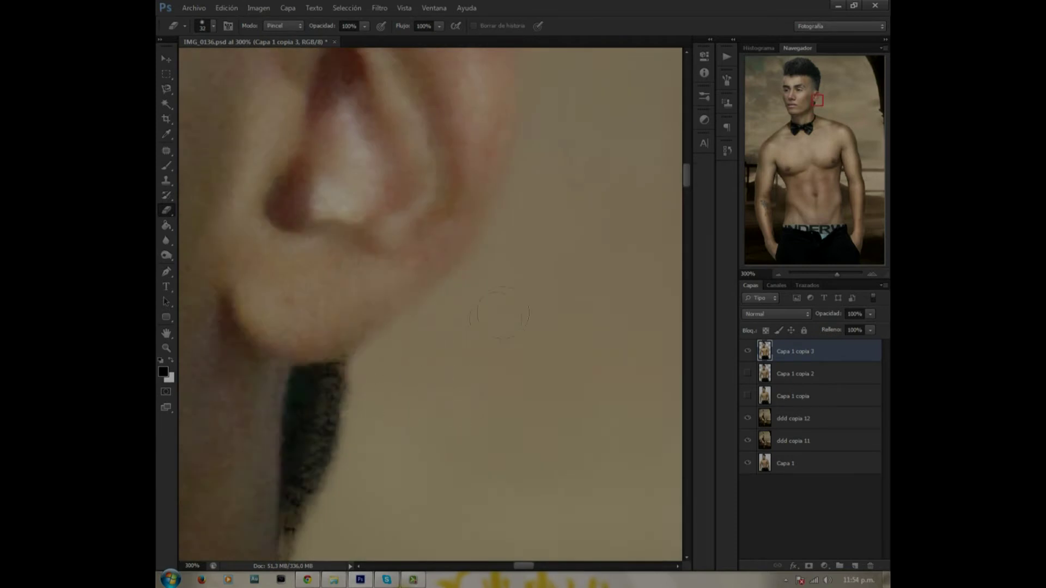
{"action": "left_click_drag", "start_coordinate": [430, 526], "coordinate": [397, 221]}
{"action": "scroll", "coordinate": [396, 221], "scroll_direction": "up", "scroll_amount": 2}
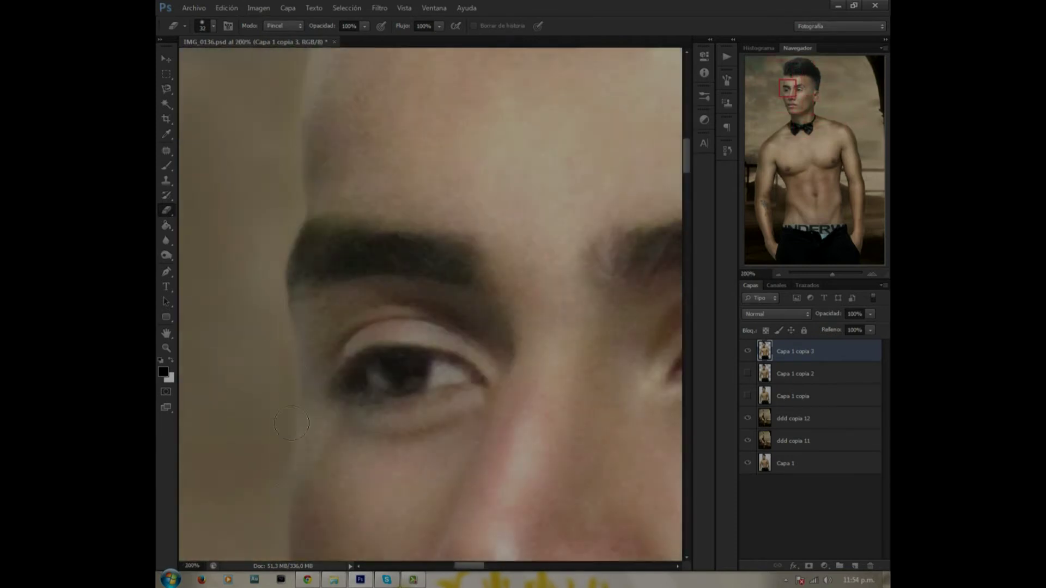
{"action": "left_click_drag", "start_coordinate": [289, 399], "coordinate": [323, 320]}
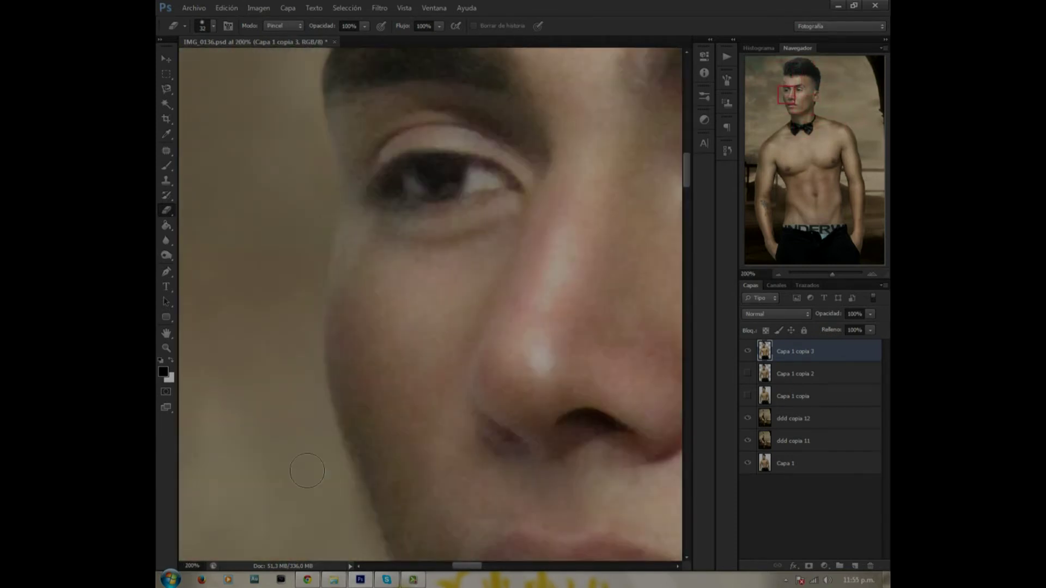
{"action": "scroll", "coordinate": [307, 470], "scroll_direction": "down", "scroll_amount": 3}
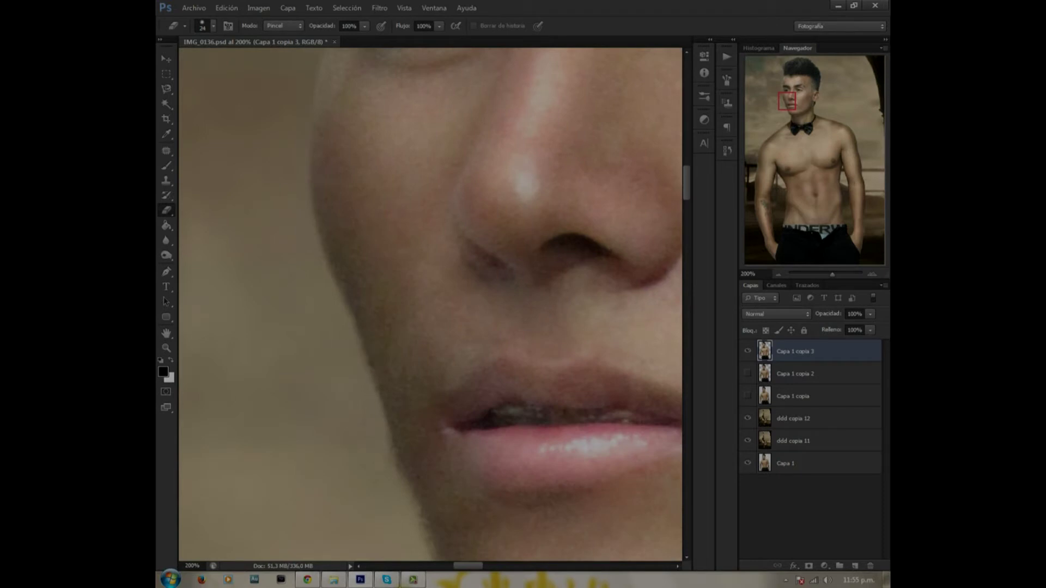
{"action": "left_click_drag", "start_coordinate": [375, 442], "coordinate": [348, 316]}
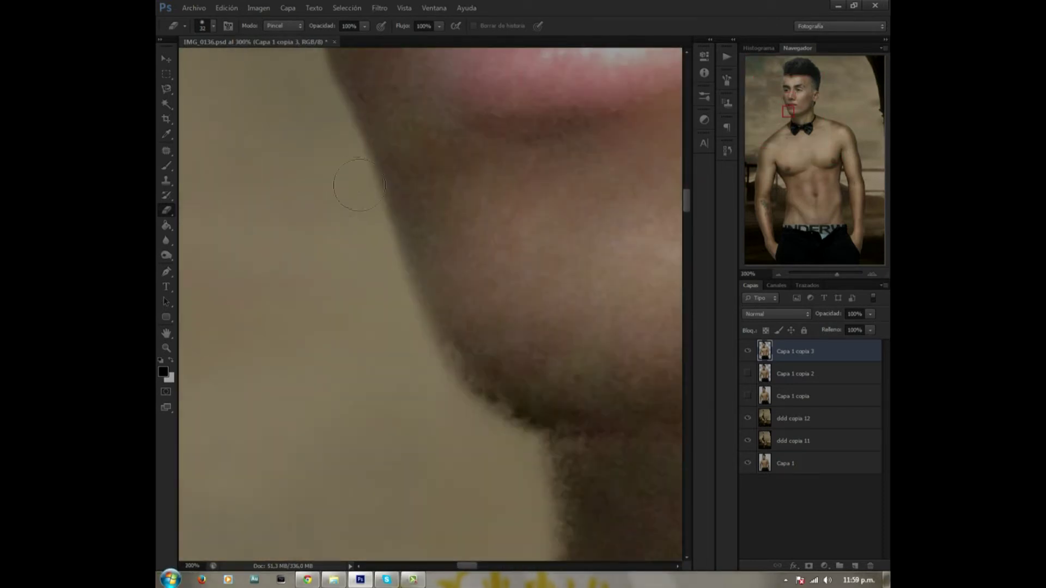
Erase stray skin edges along the waistband and arms at close zoom
{"action": "scroll", "coordinate": [445, 384], "scroll_direction": "down", "scroll_amount": 3}
{"action": "scroll", "coordinate": [460, 408], "scroll_direction": "down", "scroll_amount": 3}
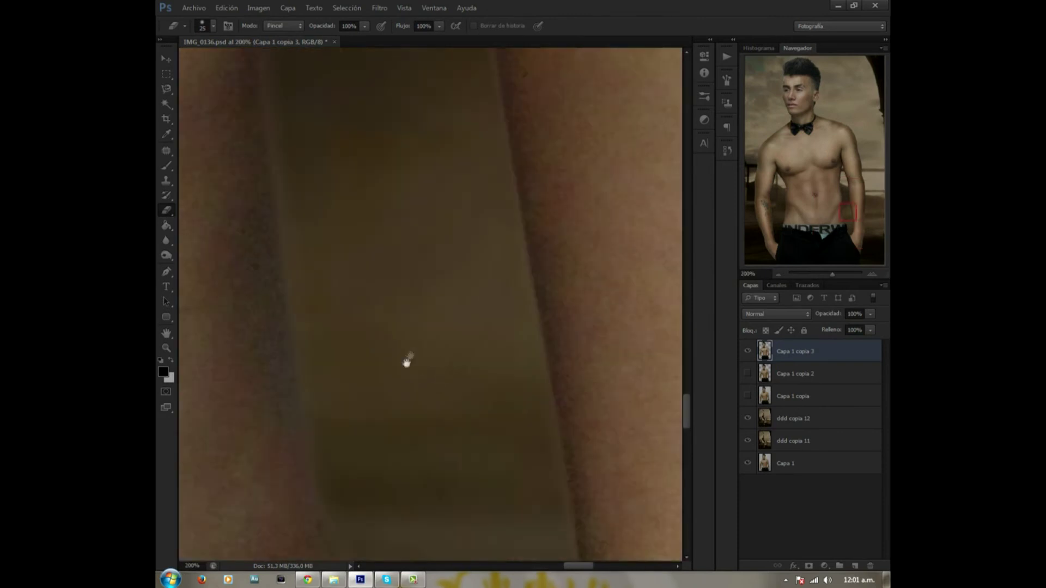
{"action": "left_click_drag", "start_coordinate": [420, 356], "coordinate": [431, 418]}
{"action": "scroll", "coordinate": [392, 168], "scroll_direction": "up", "scroll_amount": 3}
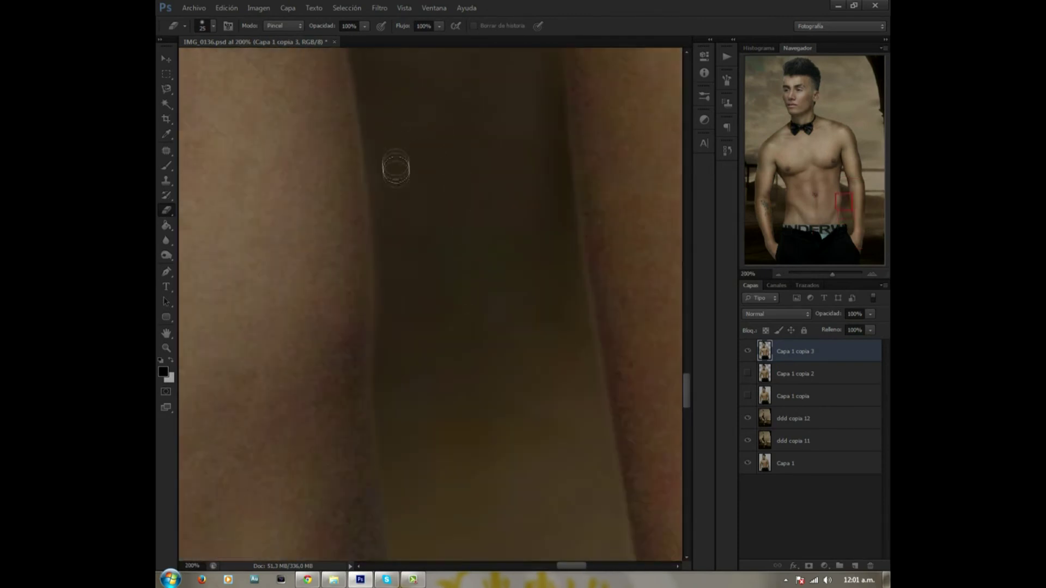
{"action": "scroll", "coordinate": [444, 152], "scroll_direction": "up", "scroll_amount": 3}
{"action": "scroll", "coordinate": [467, 420], "scroll_direction": "up", "scroll_amount": 3}
{"action": "scroll", "coordinate": [422, 338], "scroll_direction": "up", "scroll_amount": 2}
{"action": "scroll", "coordinate": [421, 338], "scroll_direction": "up", "scroll_amount": 3}
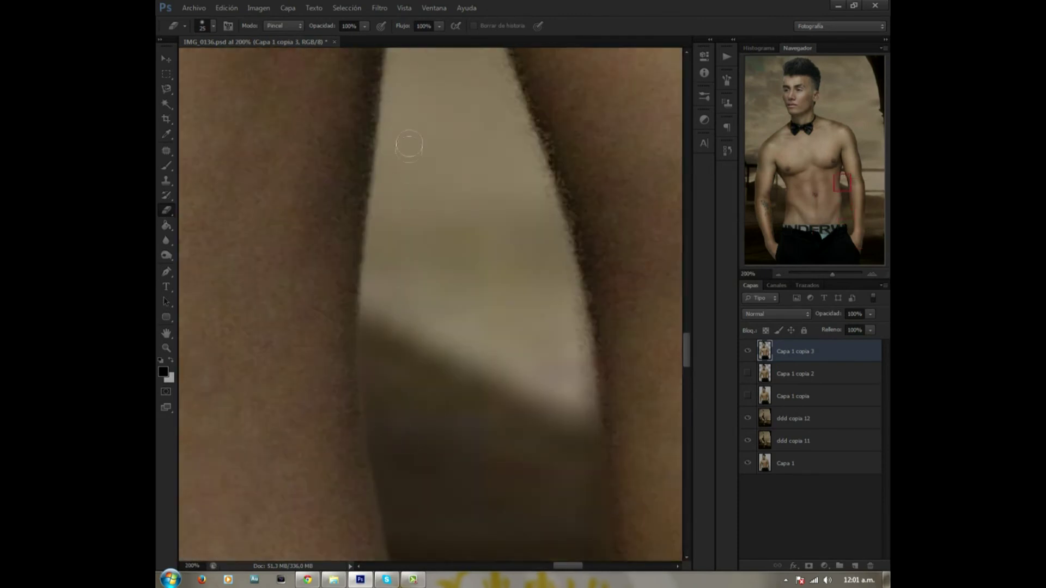
{"action": "scroll", "coordinate": [462, 121], "scroll_direction": "up", "scroll_amount": 3}
{"action": "scroll", "coordinate": [459, 308], "scroll_direction": "up", "scroll_amount": 2}
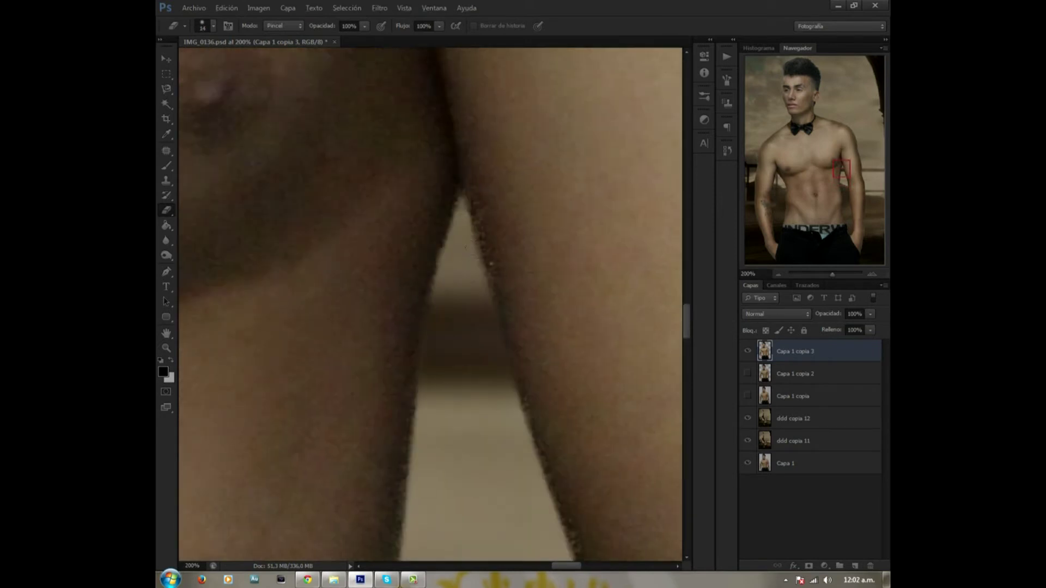
Zoom out to the whole image and duplicate the retouched layer for colour balancing
{"action": "scroll", "coordinate": [474, 245], "scroll_direction": "down", "scroll_amount": 3}
{"action": "scroll", "coordinate": [491, 286], "scroll_direction": "down", "scroll_amount": 3}
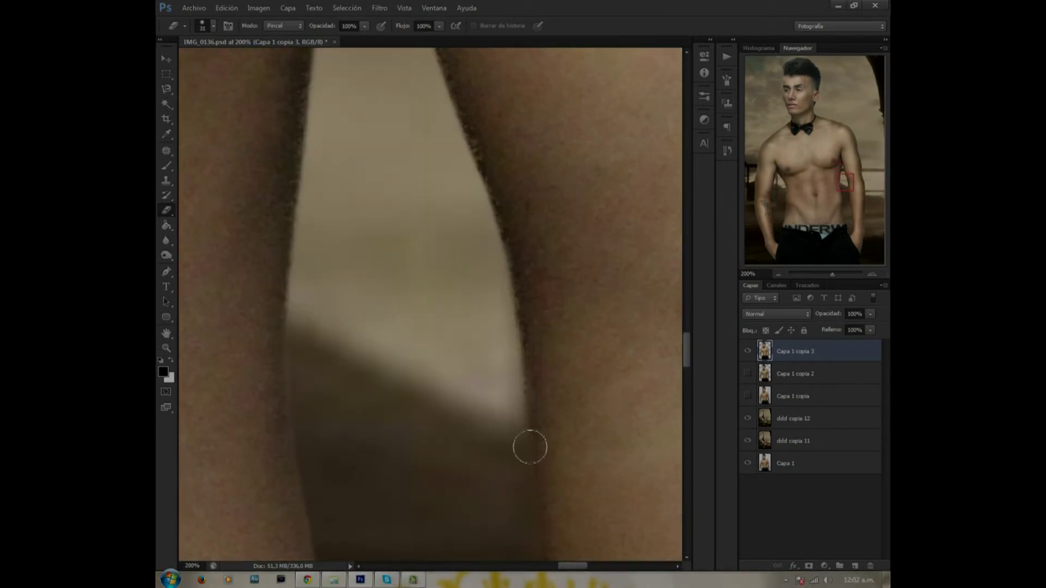
{"action": "scroll", "coordinate": [491, 260], "scroll_direction": "down", "scroll_amount": 3}
{"action": "scroll", "coordinate": [496, 338], "scroll_direction": "down", "scroll_amount": 2}
{"action": "left_click_drag", "start_coordinate": [488, 506], "coordinate": [514, 439]}
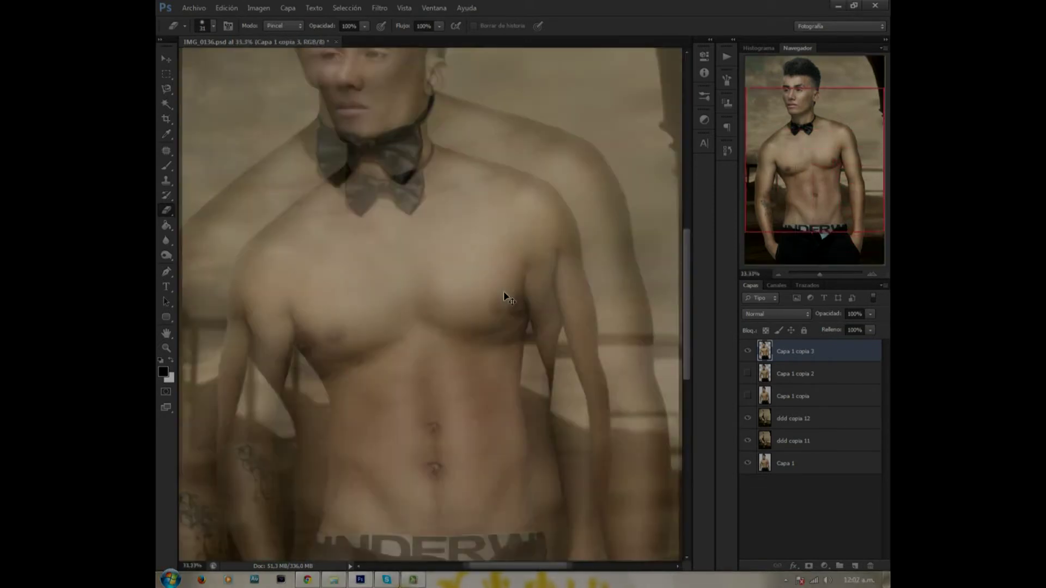
{"action": "scroll", "coordinate": [469, 206], "scroll_direction": "down", "scroll_amount": 1}
{"action": "scroll", "coordinate": [514, 350], "scroll_direction": "down", "scroll_amount": 3}
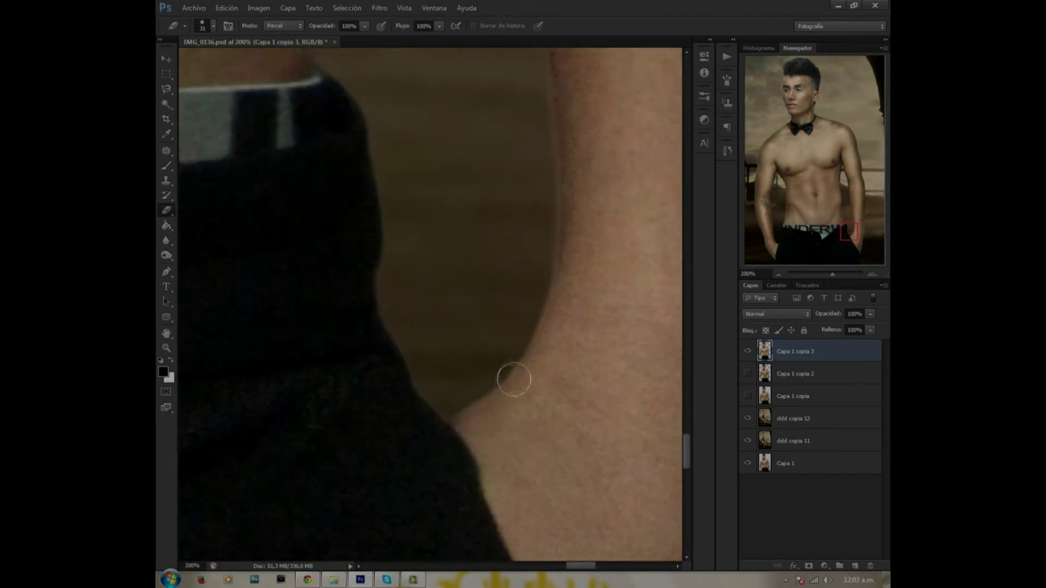
{"action": "scroll", "coordinate": [528, 206], "scroll_direction": "down", "scroll_amount": 2}
{"action": "scroll", "coordinate": [362, 367], "scroll_direction": "down", "scroll_amount": 1}
{"action": "scroll", "coordinate": [498, 182], "scroll_direction": "down", "scroll_amount": 1}
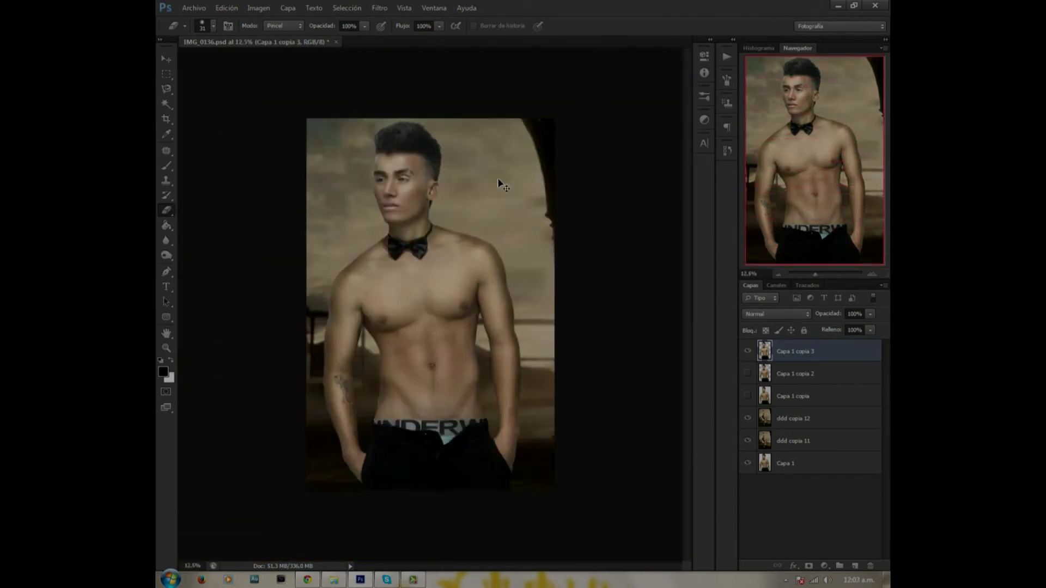
{"action": "key", "text": "ctrl+j"}
{"action": "key", "text": "ctrl+b"}
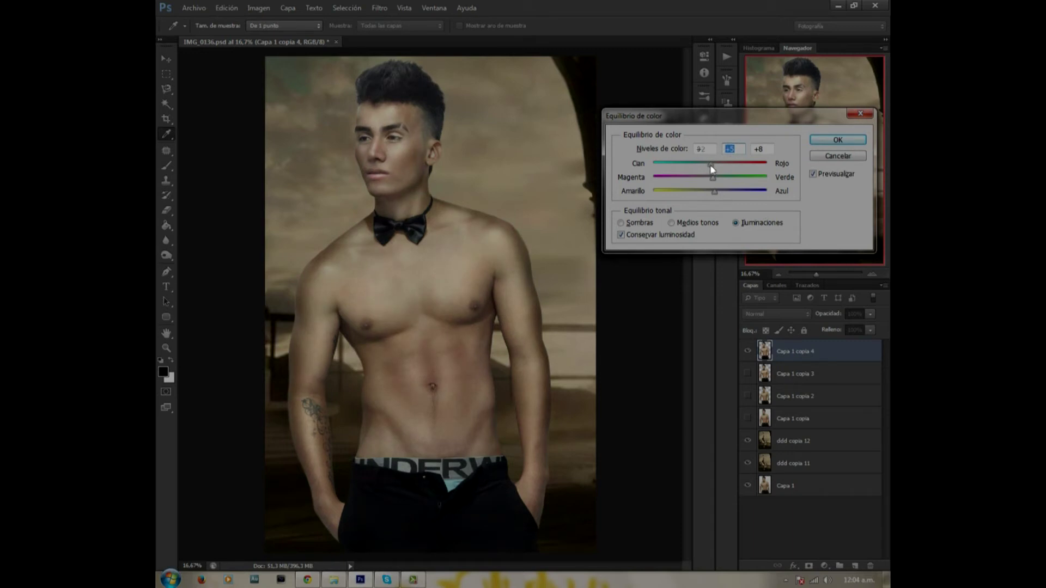
Apply the highlight Color Balance change to the duplicated layer
{"action": "key", "text": "Return"}
{"action": "scroll", "coordinate": [680, 180], "scroll_direction": "down", "scroll_amount": 1}
{"action": "key", "text": "e"}
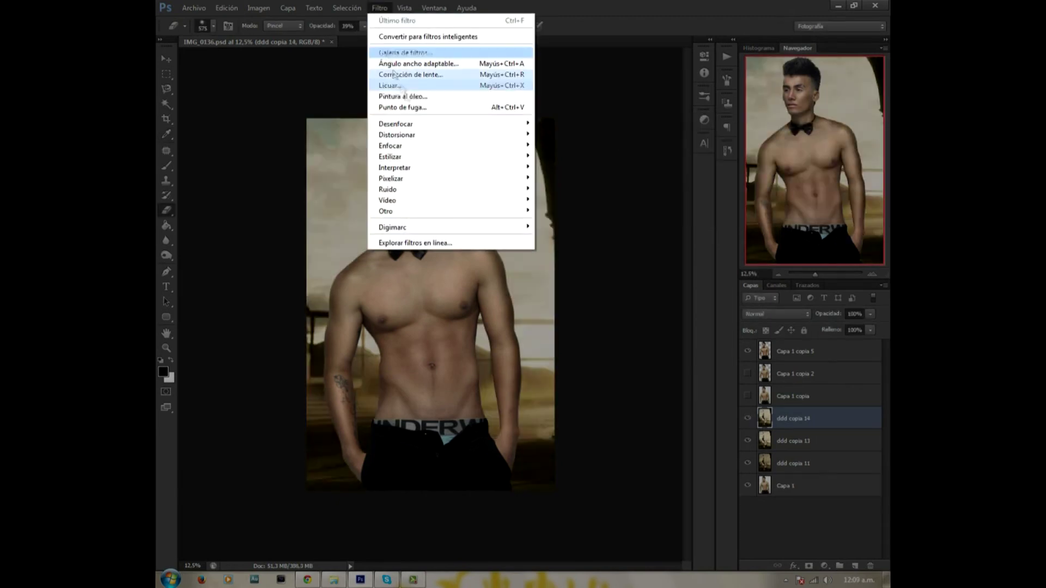
Soften the background with a Gaussian Blur of about 26 px
{"action": "left_click", "coordinate": [577, 235]}
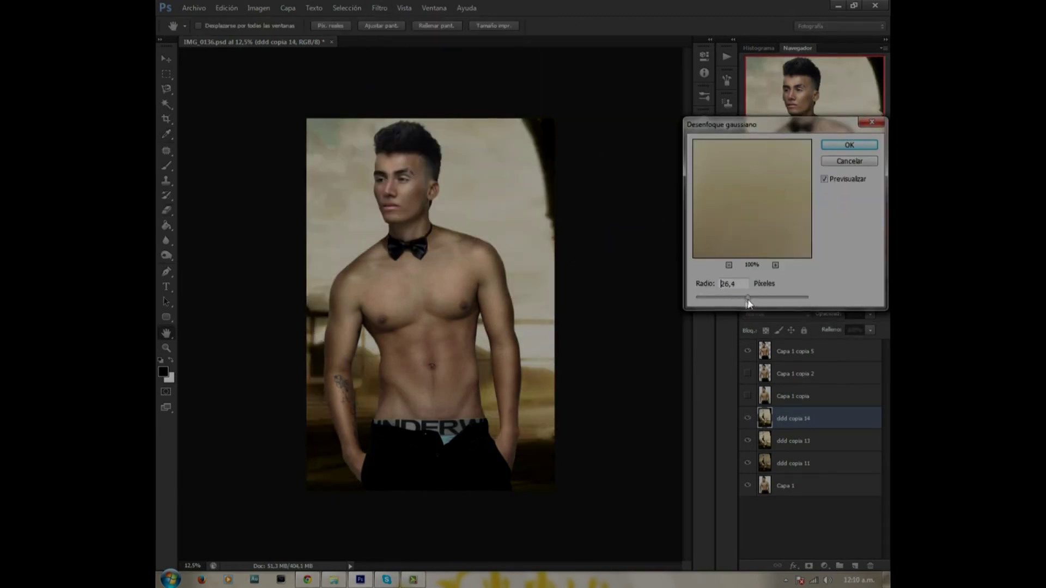
{"action": "left_click_drag", "start_coordinate": [747, 298], "coordinate": [740, 296]}
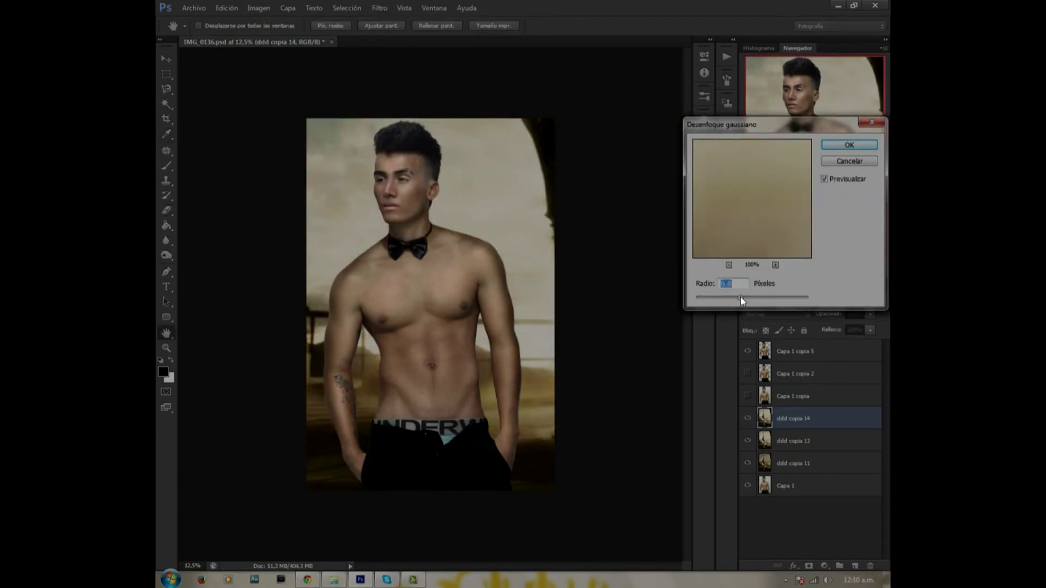
{"action": "left_click", "coordinate": [830, 147]}
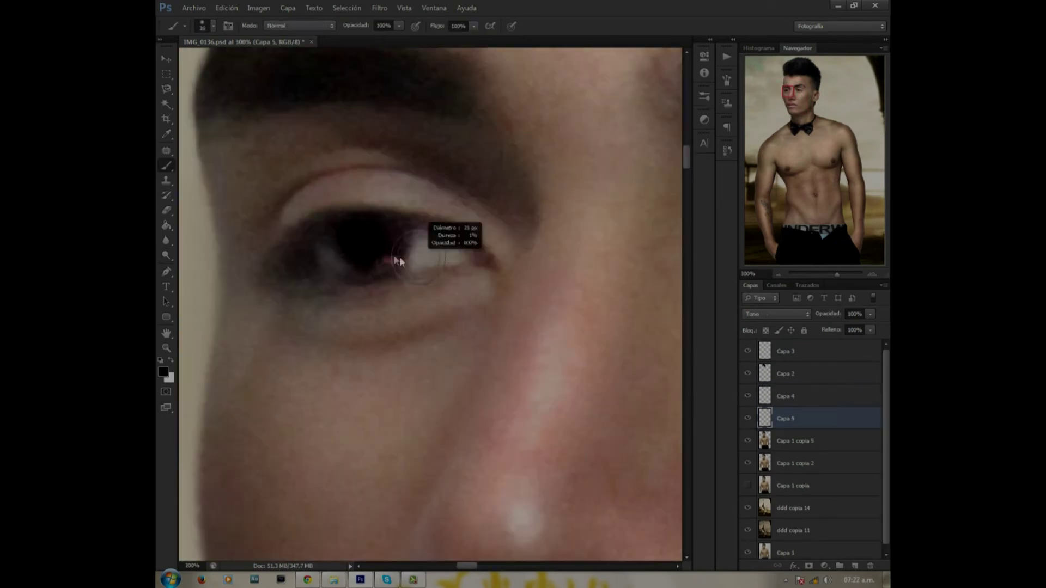
Dodge the pupils to brighten the eyes, resizing the brush to fit
{"action": "left_click_drag", "start_coordinate": [398, 262], "coordinate": [373, 240]}
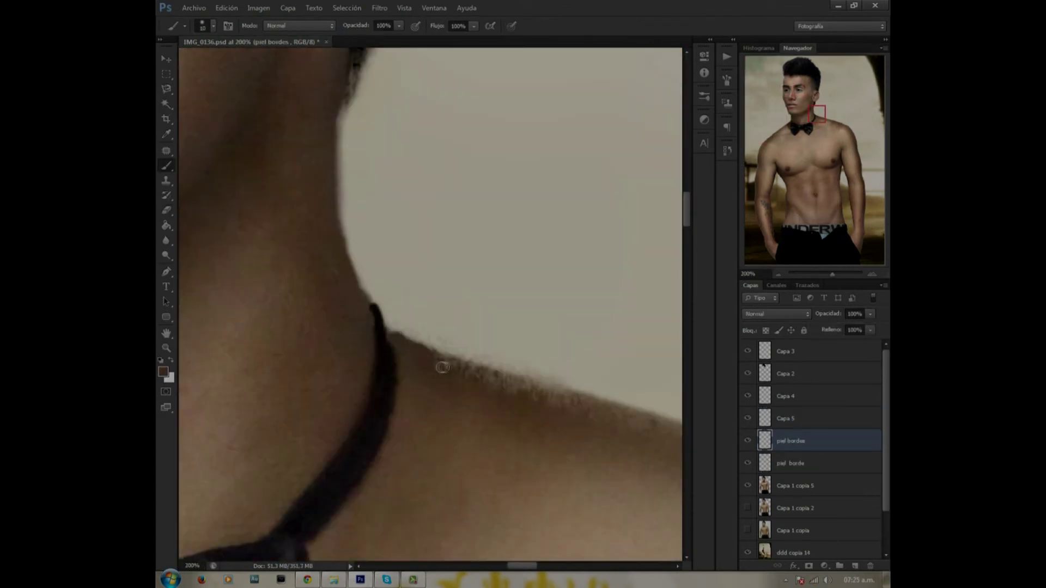
{"action": "key", "text": "bracketright"}
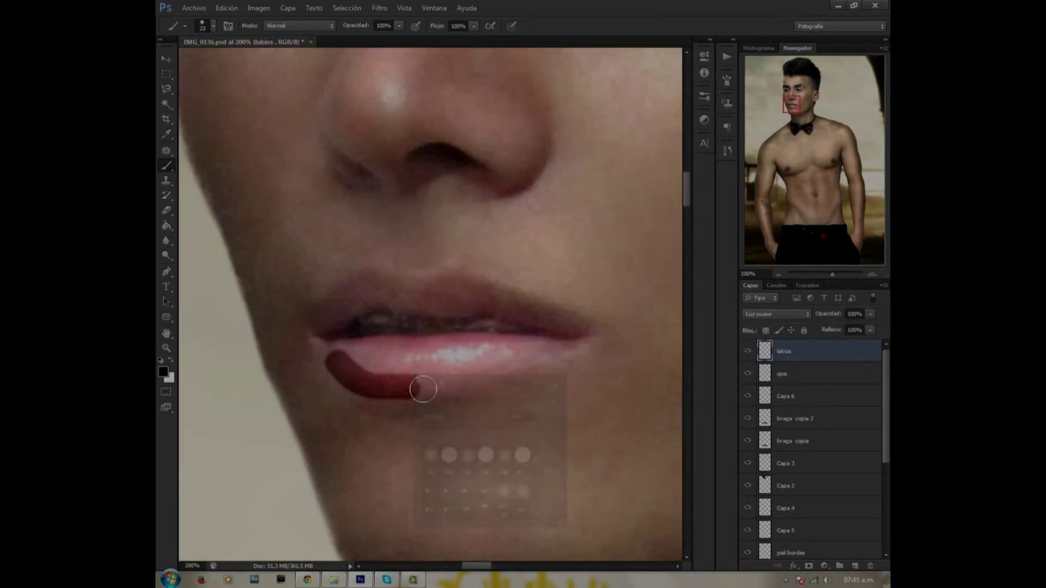
Finish painting the lower lip red on the Soft Light 'labios' layer
{"action": "left_click_drag", "start_coordinate": [566, 361], "coordinate": [338, 343]}
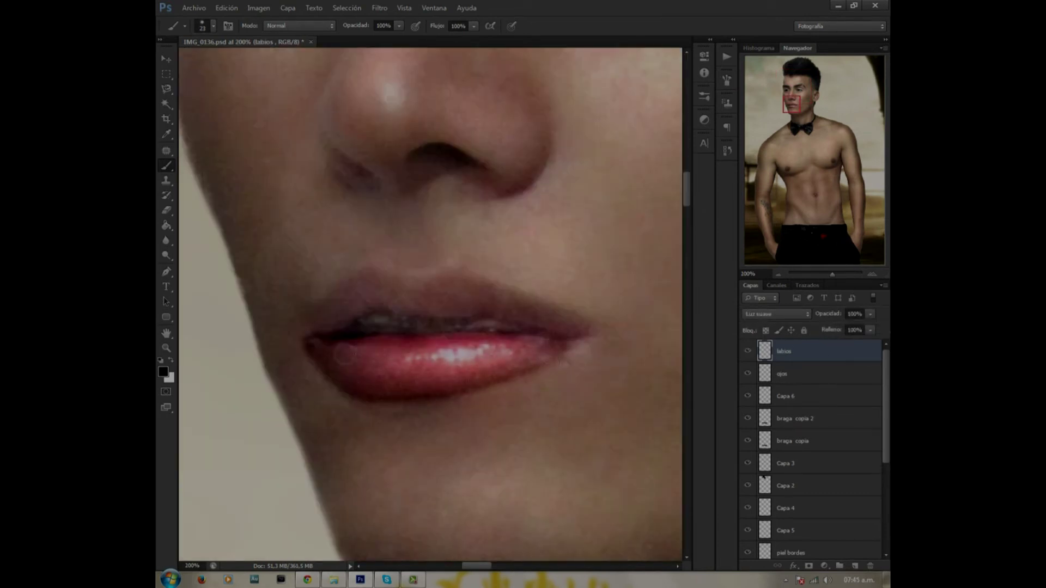
{"action": "left_click_drag", "start_coordinate": [425, 283], "coordinate": [583, 329]}
{"action": "mouse_move", "coordinate": [381, 273]}
{"action": "left_mouse_down"}
{"action": "mouse_move", "coordinate": [545, 327]}
{"action": "mouse_move", "coordinate": [332, 333]}
{"action": "mouse_move", "coordinate": [425, 305]}
{"action": "left_mouse_up"}
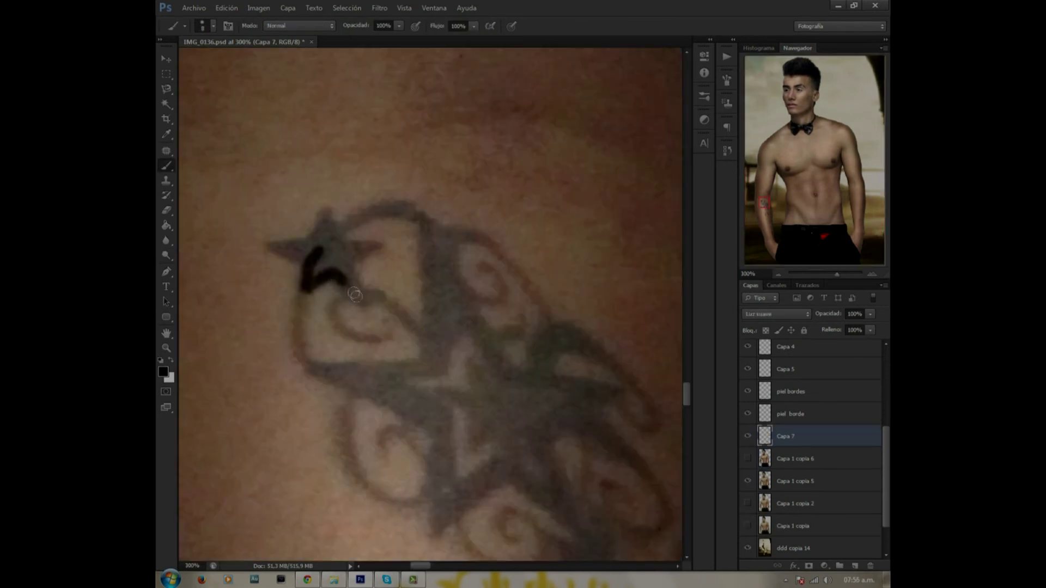
Draw the black tattoo's star, crescent, arcs and spiral curls on the forearm
{"action": "left_click_drag", "start_coordinate": [330, 274], "coordinate": [326, 374]}
{"action": "key", "text": "ctrl+z"}
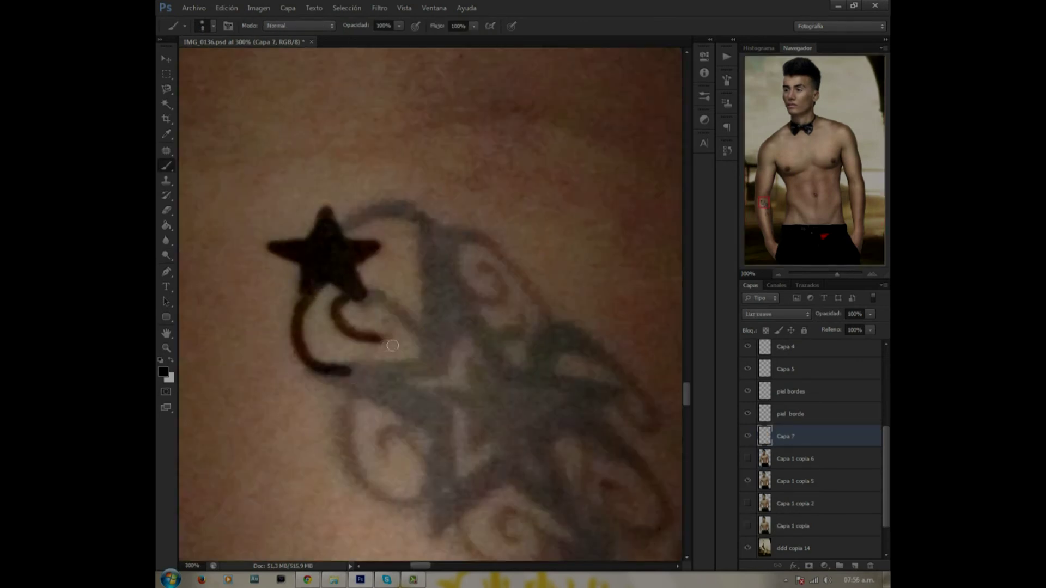
{"action": "left_click_drag", "start_coordinate": [359, 291], "coordinate": [427, 342]}
{"action": "left_click_drag", "start_coordinate": [344, 223], "coordinate": [433, 233]}
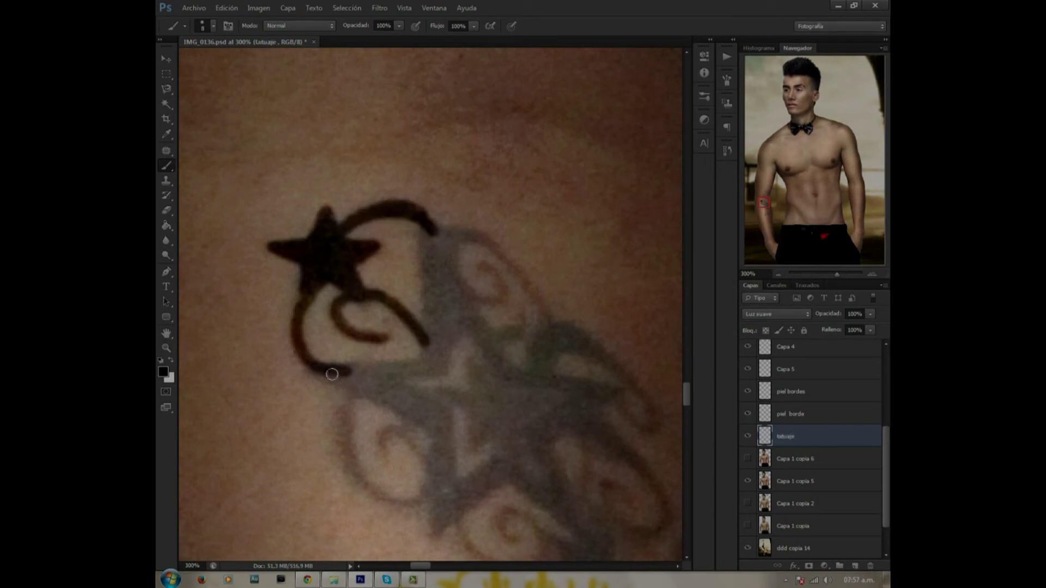
{"action": "left_click_drag", "start_coordinate": [337, 376], "coordinate": [427, 362]}
{"action": "left_click_drag", "start_coordinate": [448, 239], "coordinate": [550, 331]}
{"action": "left_click_drag", "start_coordinate": [482, 270], "coordinate": [455, 298]}
{"action": "mouse_move", "coordinate": [460, 234]}
{"action": "left_mouse_down"}
{"action": "mouse_move", "coordinate": [436, 327]}
{"action": "mouse_move", "coordinate": [508, 379]}
{"action": "mouse_move", "coordinate": [473, 333]}
{"action": "mouse_move", "coordinate": [581, 336]}
{"action": "left_mouse_up"}
{"action": "left_click_drag", "start_coordinate": [375, 399], "coordinate": [448, 417]}
{"action": "mouse_move", "coordinate": [381, 376]}
{"action": "left_mouse_down"}
{"action": "mouse_move", "coordinate": [452, 414]}
{"action": "mouse_move", "coordinate": [491, 498]}
{"action": "left_mouse_up"}
{"action": "left_click_drag", "start_coordinate": [451, 529], "coordinate": [493, 480]}
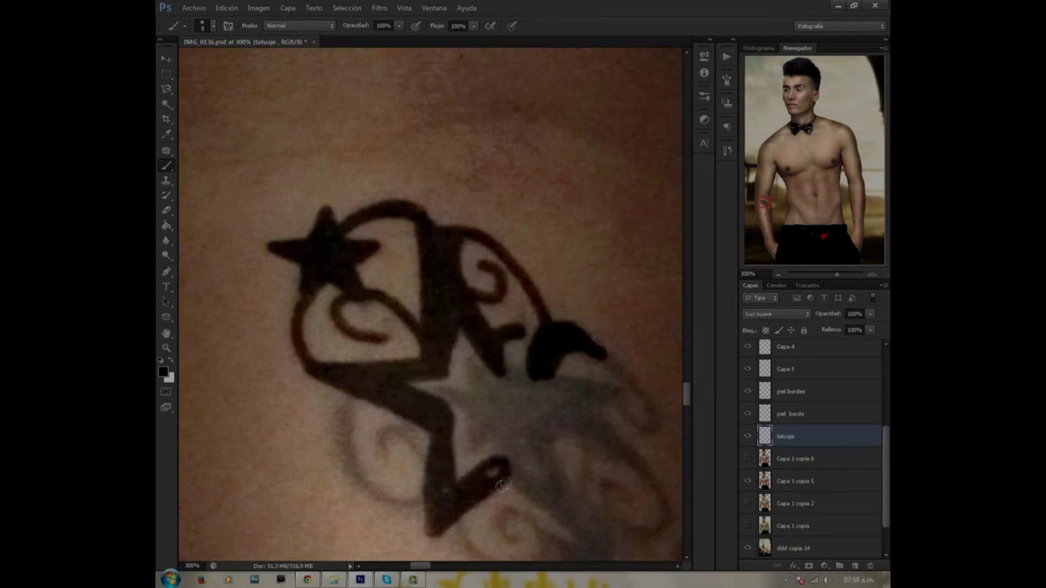
{"action": "left_click_drag", "start_coordinate": [384, 455], "coordinate": [424, 490]}
{"action": "mouse_move", "coordinate": [354, 400]}
{"action": "left_mouse_down"}
{"action": "mouse_move", "coordinate": [416, 512]}
{"action": "mouse_move", "coordinate": [387, 278]}
{"action": "left_mouse_up"}
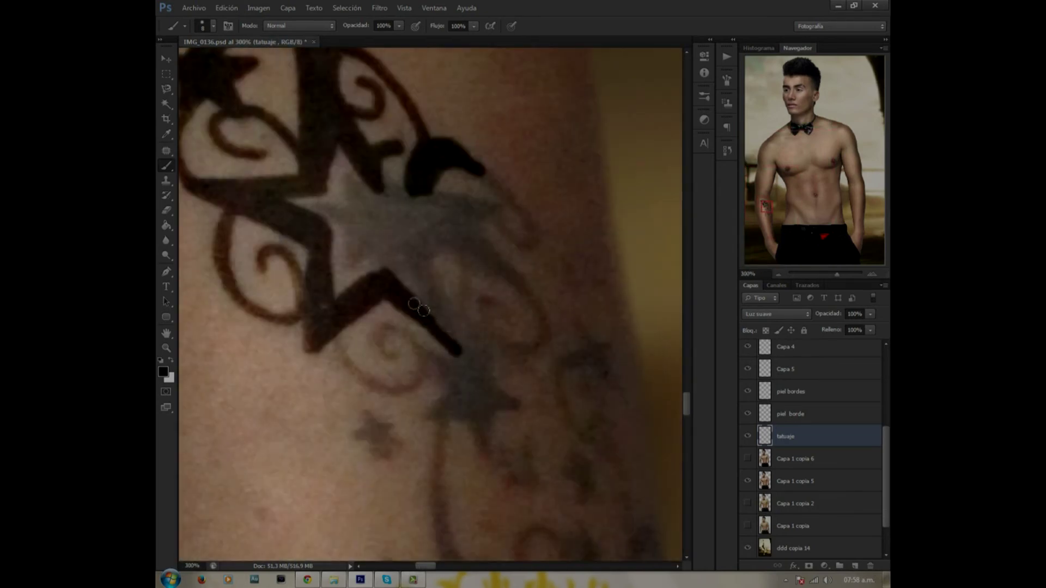
{"action": "mouse_move", "coordinate": [447, 302]}
{"action": "left_mouse_down"}
{"action": "mouse_move", "coordinate": [413, 243]}
{"action": "mouse_move", "coordinate": [499, 199]}
{"action": "left_mouse_up"}
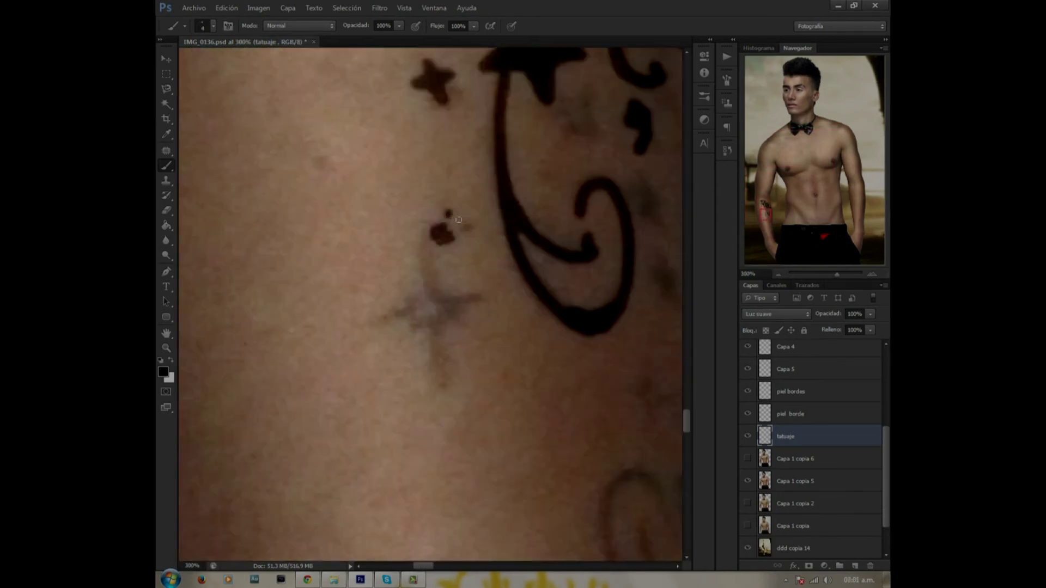
Thicken and extend the tattoo strokes, redrawing a stray downward hook
{"action": "left_click_drag", "start_coordinate": [429, 324], "coordinate": [419, 229]}
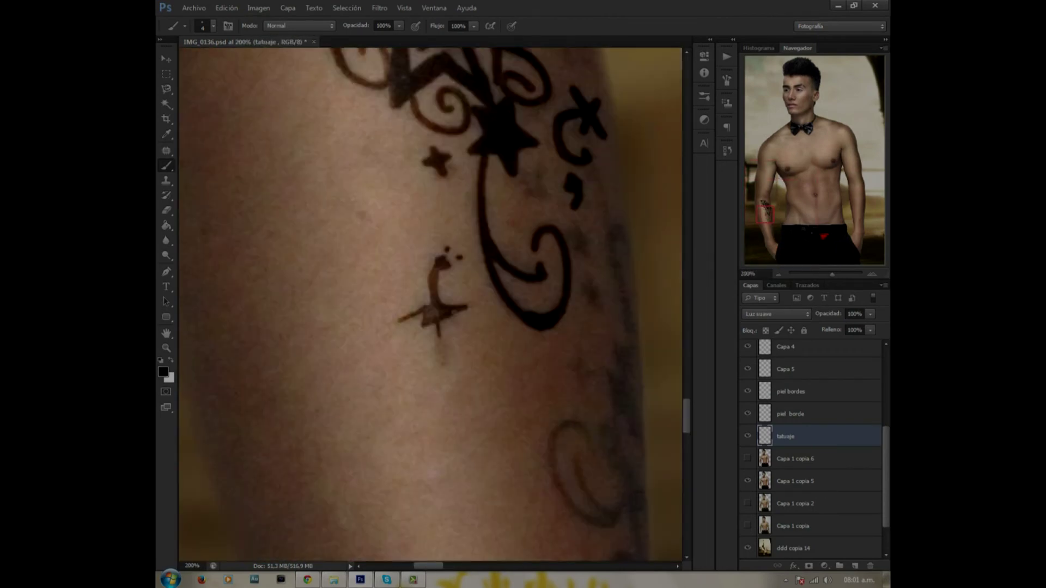
{"action": "key", "text": "bracketright"}
{"action": "key", "text": "bracketright"}
{"action": "key", "text": "bracketright"}
{"action": "left_click_drag", "start_coordinate": [381, 278], "coordinate": [378, 175]}
{"action": "left_click_drag", "start_coordinate": [381, 218], "coordinate": [393, 303]}
{"action": "key", "text": "bracketleft"}
{"action": "key", "text": "bracketleft"}
{"action": "key", "text": "bracketleft"}
{"action": "mouse_move", "coordinate": [350, 270]}
{"action": "left_mouse_down"}
{"action": "mouse_move", "coordinate": [308, 237]}
{"action": "mouse_move", "coordinate": [342, 369]}
{"action": "mouse_move", "coordinate": [403, 245]}
{"action": "left_mouse_up"}
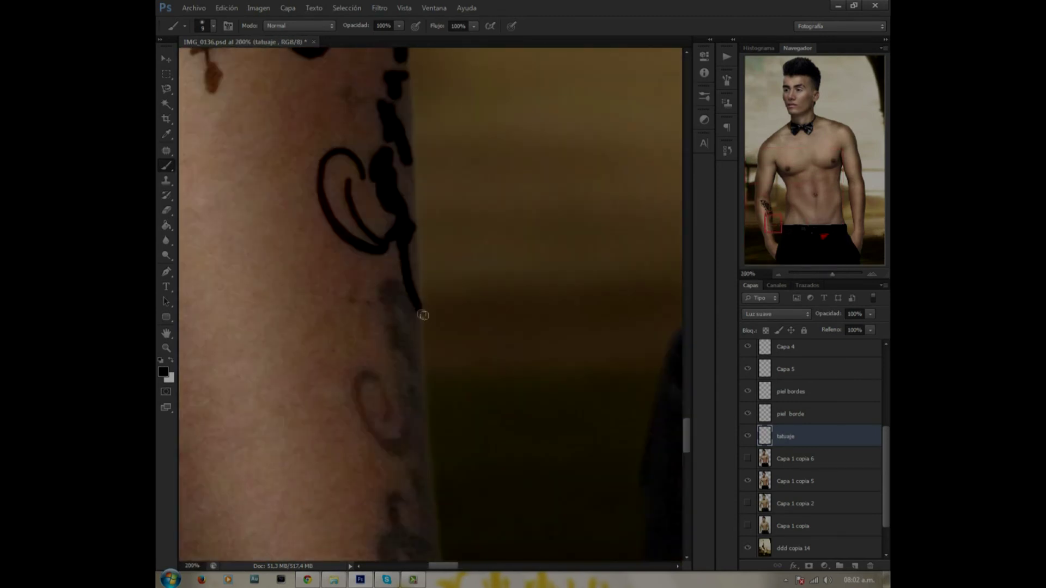
{"action": "mouse_move", "coordinate": [417, 370]}
{"action": "left_mouse_down"}
{"action": "mouse_move", "coordinate": [411, 297]}
{"action": "mouse_move", "coordinate": [428, 174]}
{"action": "left_mouse_up"}
{"action": "mouse_move", "coordinate": [403, 295]}
{"action": "left_mouse_down"}
{"action": "mouse_move", "coordinate": [385, 262]}
{"action": "mouse_move", "coordinate": [406, 52]}
{"action": "left_mouse_up"}
{"action": "mouse_move", "coordinate": [386, 163]}
{"action": "left_mouse_down"}
{"action": "mouse_move", "coordinate": [381, 227]}
{"action": "mouse_move", "coordinate": [432, 334]}
{"action": "left_mouse_up"}
{"action": "key", "text": "ctrl+alt+z"}
{"action": "key", "text": "ctrl+alt+z"}
{"action": "left_click_drag", "start_coordinate": [381, 218], "coordinate": [390, 263]}
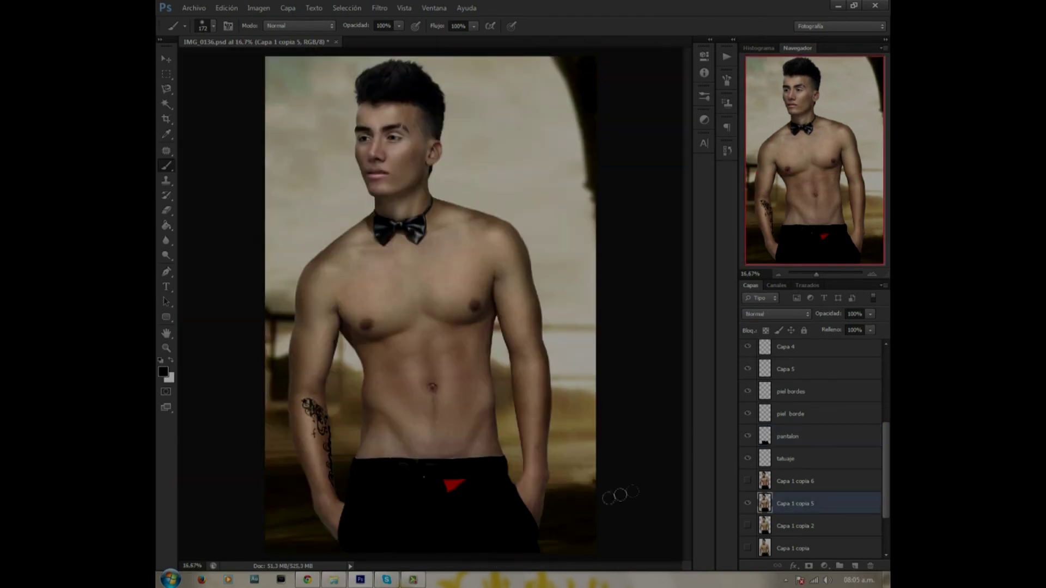
Sharpen with Unsharp Mask and paint a pink tint along the left edge
{"action": "left_click", "coordinate": [380, 7]}
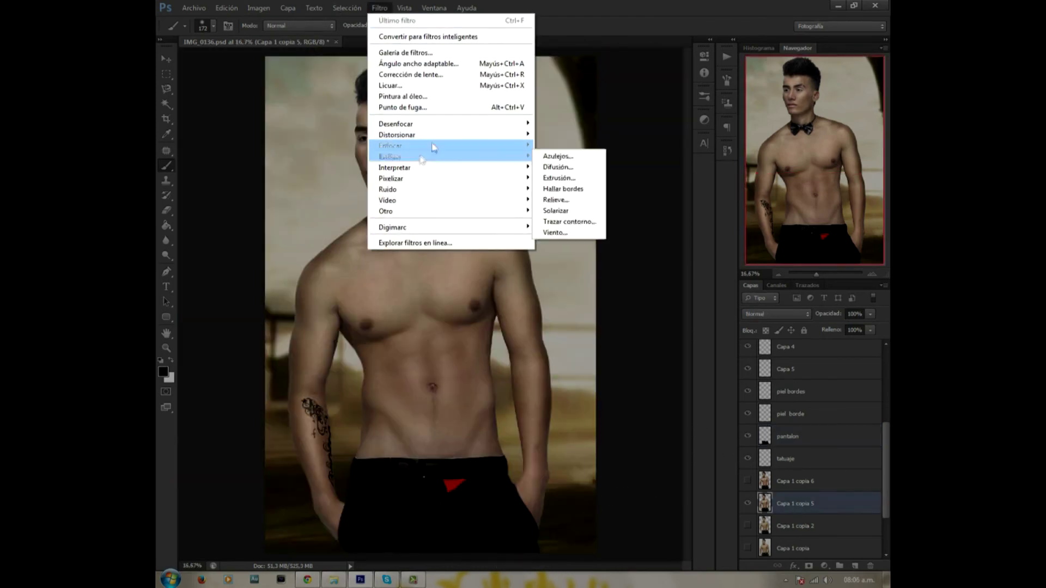
{"action": "left_click", "coordinate": [567, 207]}
{"action": "key", "text": "ctrl+minus"}
{"action": "key", "text": "ctrl+minus"}
{"action": "key", "text": "ctrl+minus"}
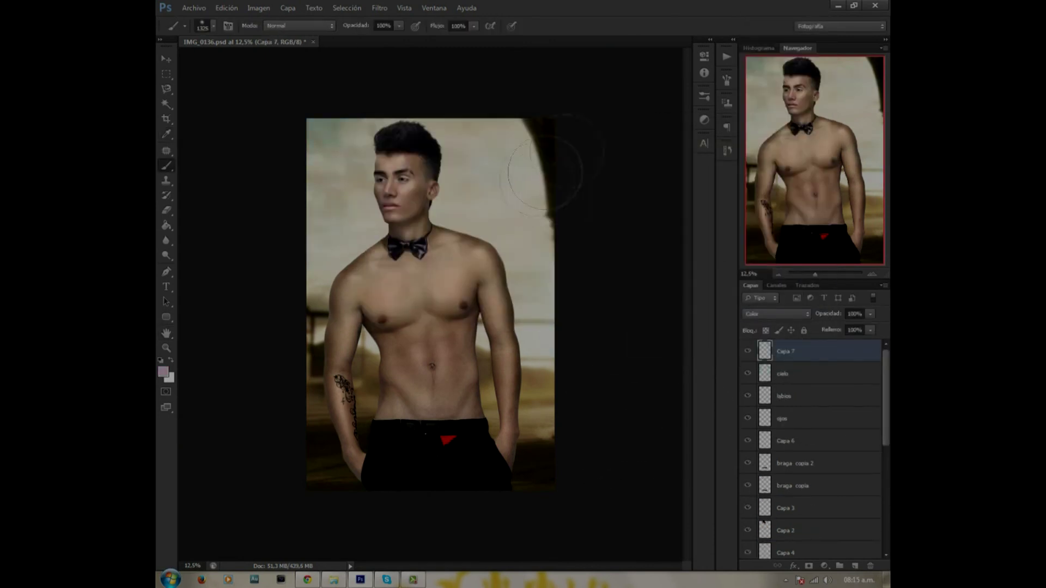
{"action": "left_click_drag", "start_coordinate": [328, 529], "coordinate": [324, 174]}
{"action": "key", "text": "e"}
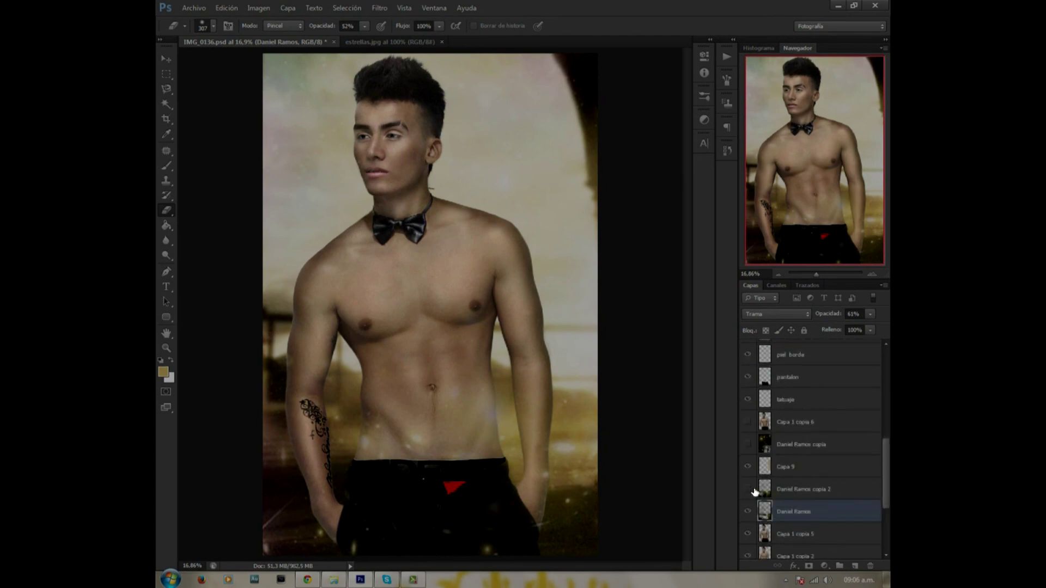
Lower the Soft Light 'metal20' texture layer (Capa 1 copia 9) to about 37% opacity
{"action": "scroll", "coordinate": [420, 187], "scroll_direction": "up", "scroll_amount": 2}
{"action": "scroll", "coordinate": [409, 187], "scroll_direction": "up", "scroll_amount": 2}
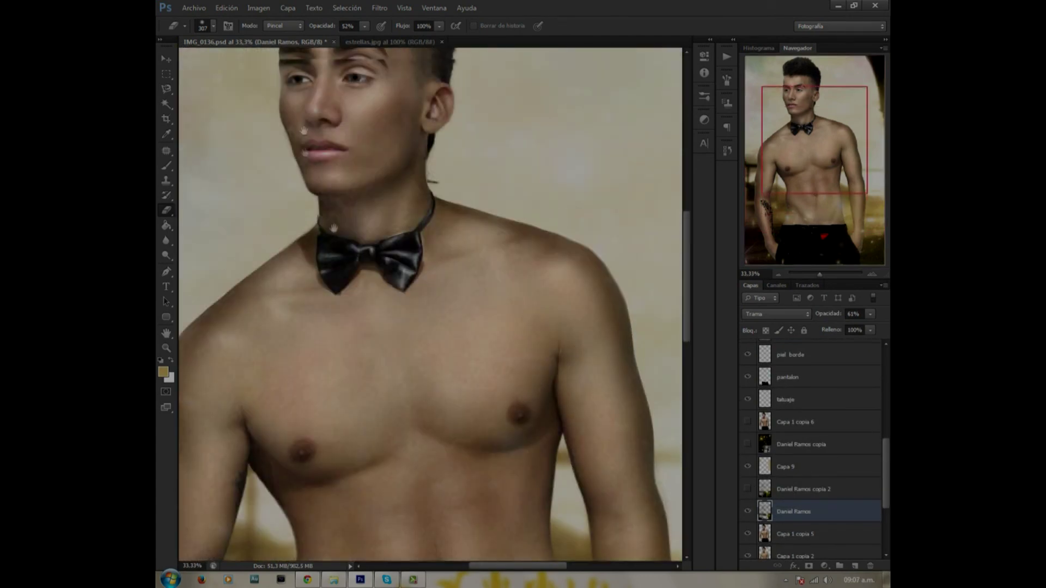
{"action": "scroll", "coordinate": [396, 373], "scroll_direction": "up", "scroll_amount": 1}
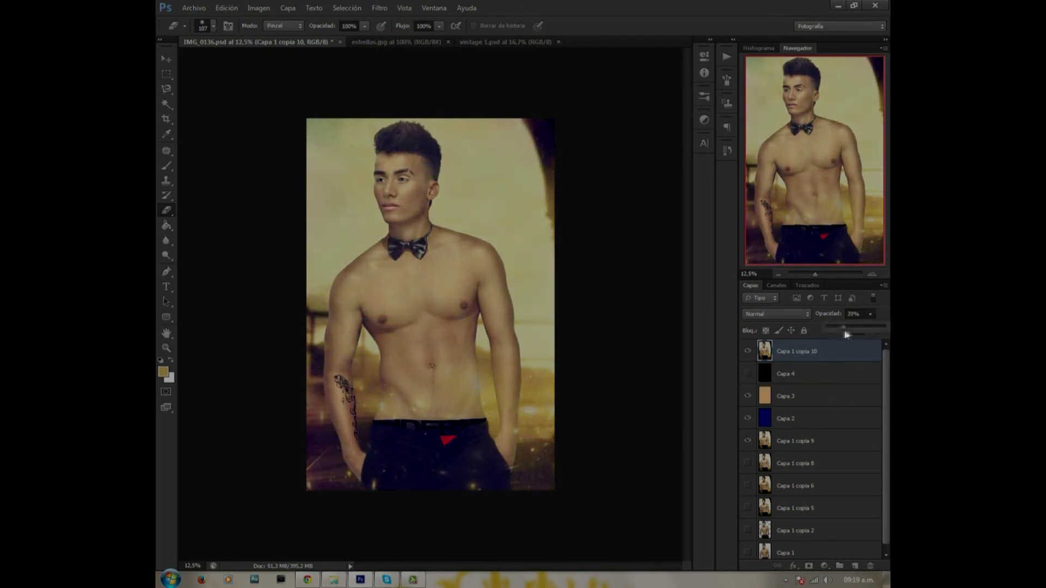
{"action": "left_click", "coordinate": [793, 442]}
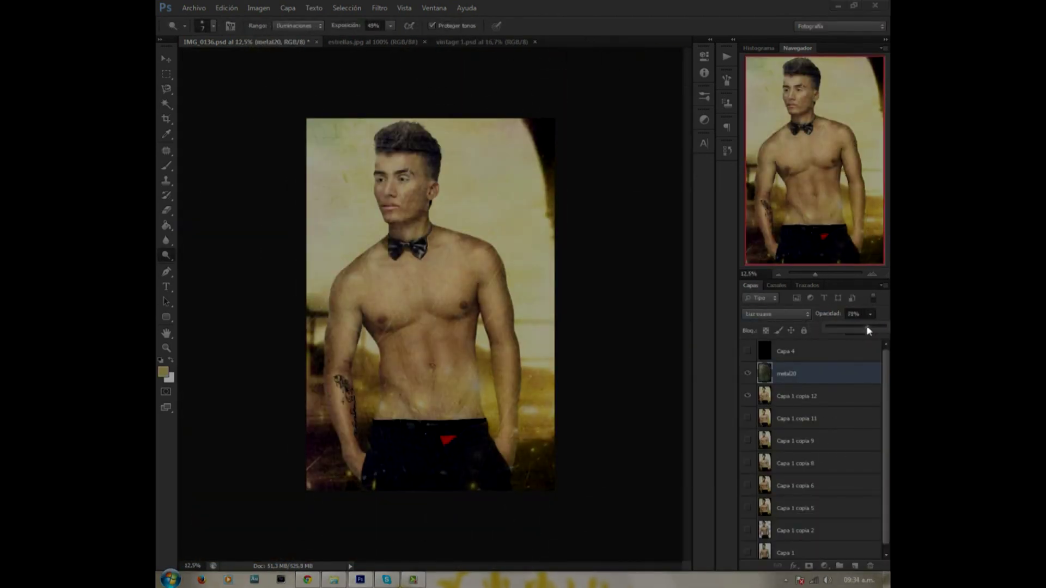
{"action": "left_click_drag", "start_coordinate": [851, 323], "coordinate": [850, 325]}
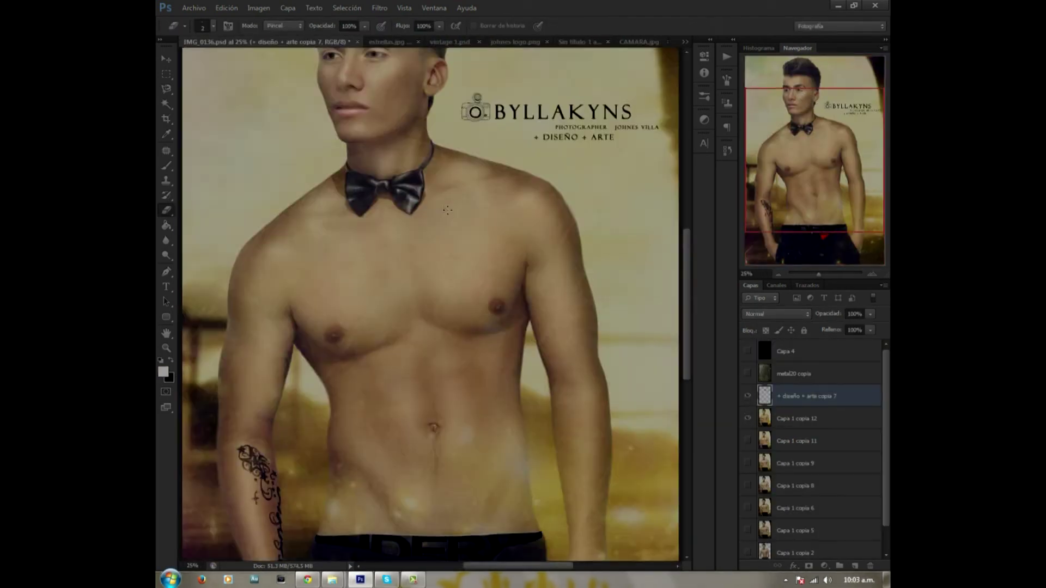
{"action": "left_click_drag", "start_coordinate": [447, 210], "coordinate": [593, 327]}
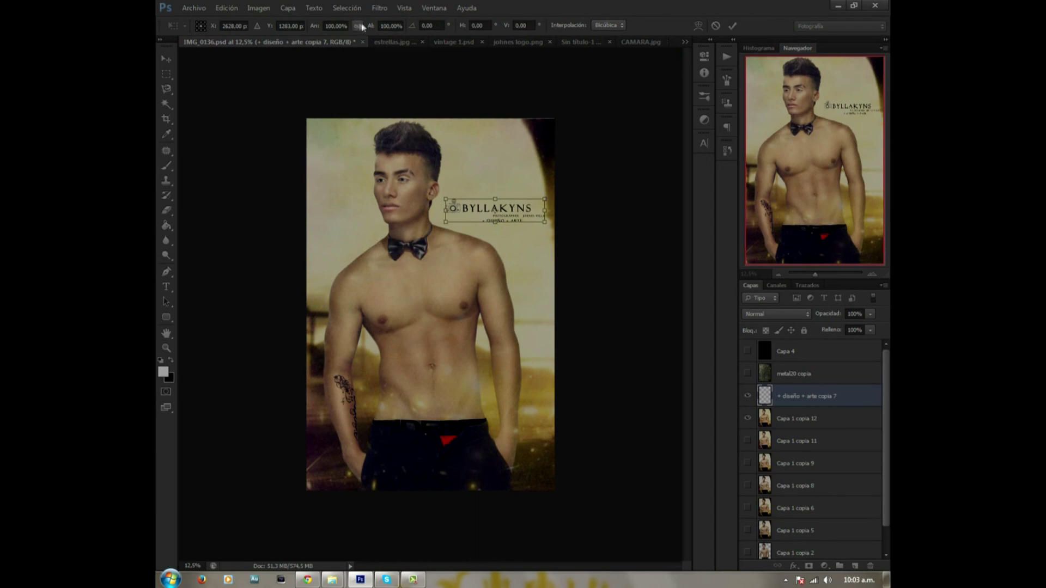
Zoom out to review the finished image with the BYLLAKYNS logo beside the head
{"action": "key", "text": "ctrl+minus"}
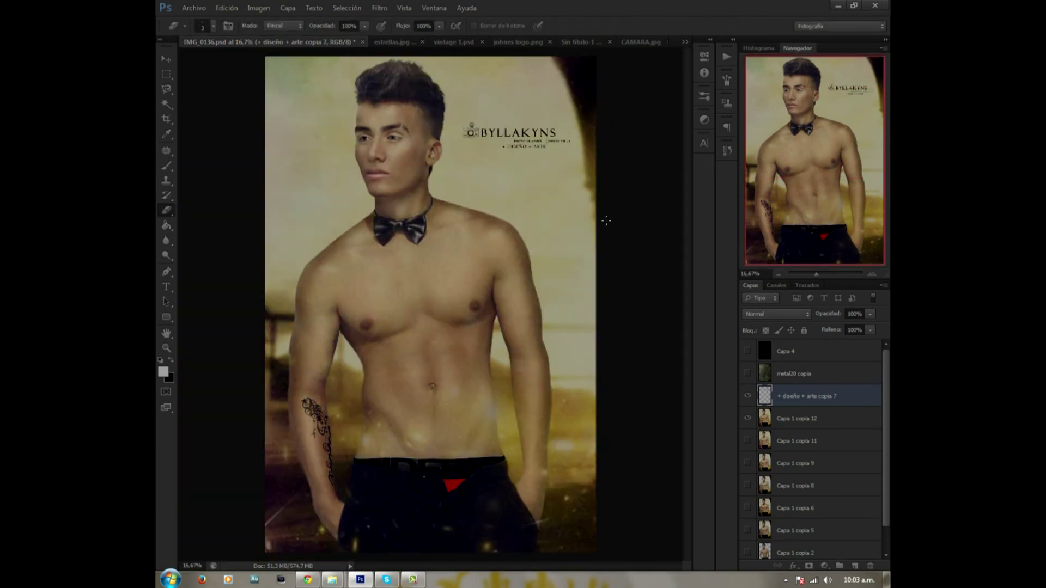